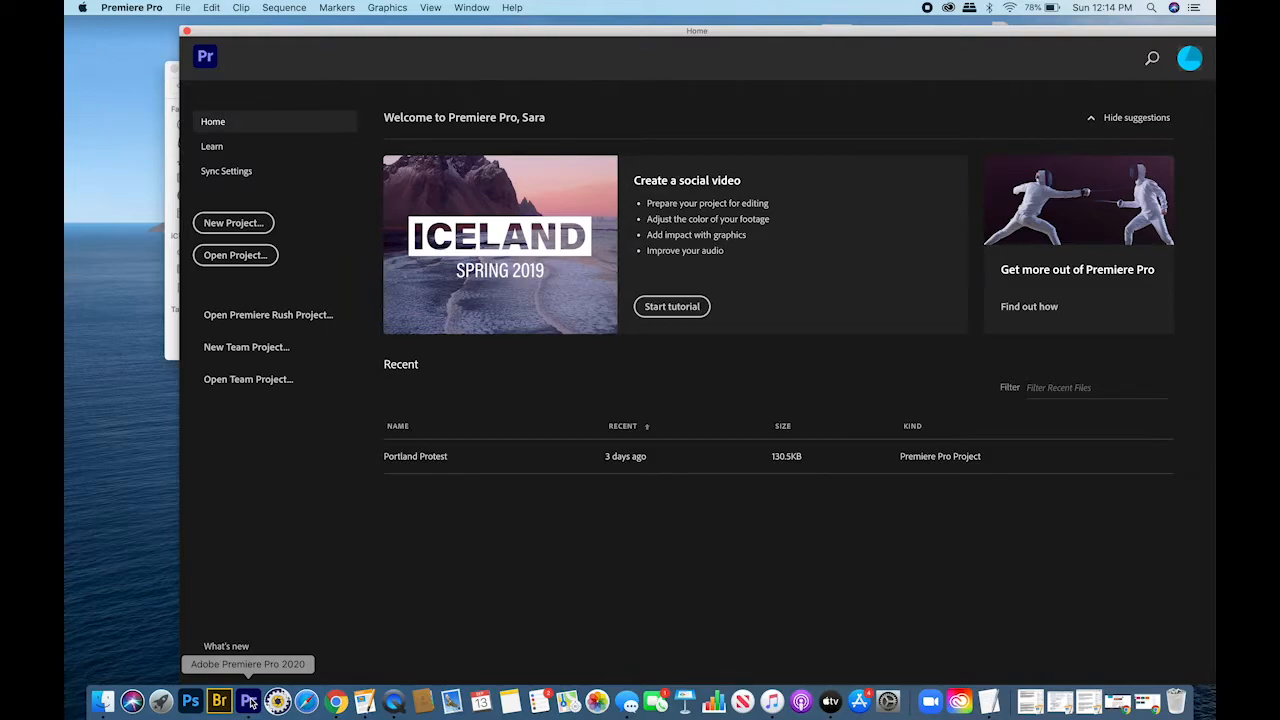
- Create a new project named "Video edit" saved to the Desktop, keeping the default general settings
{"action": "left_click", "coordinate": [252, 224]}
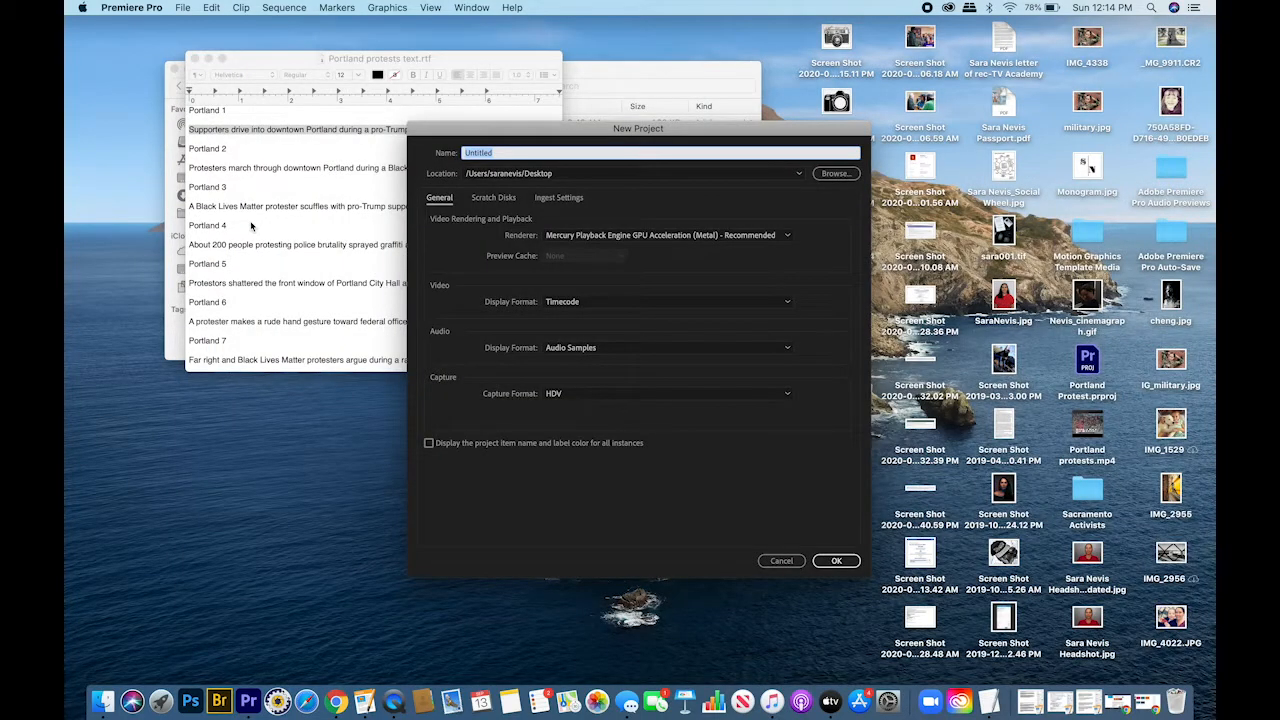
{"action": "type", "text": "Video edit"}
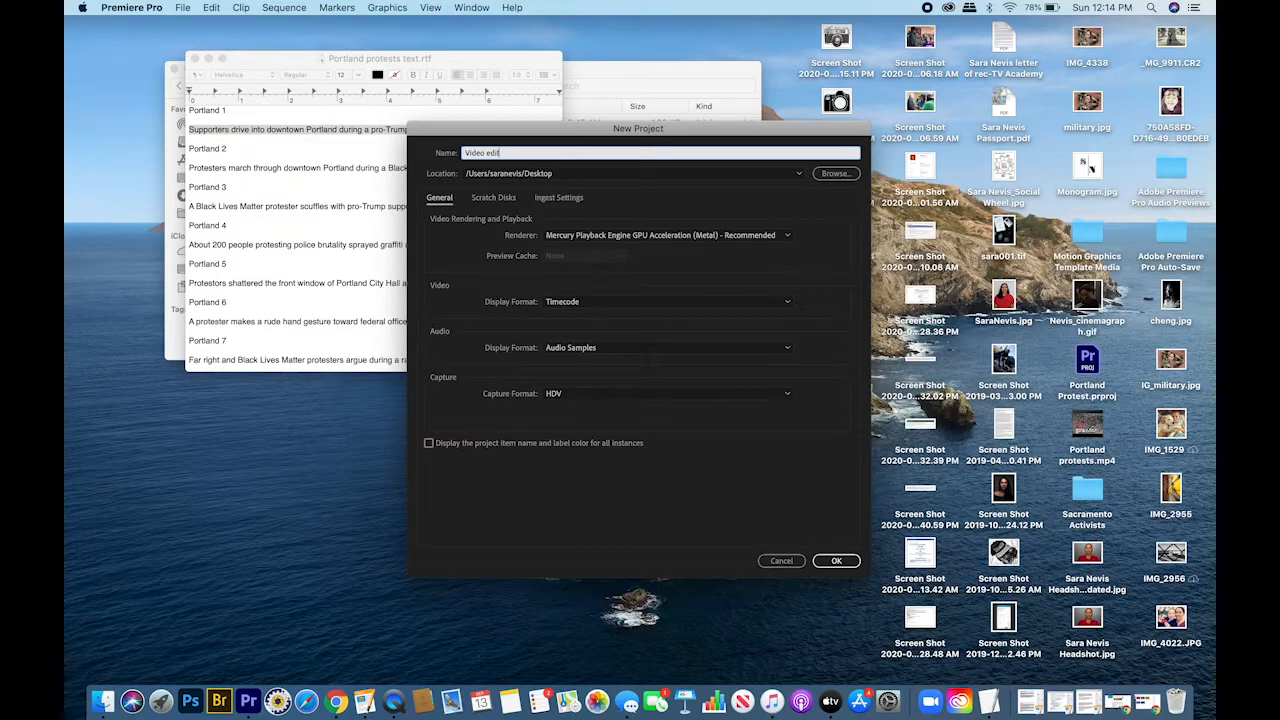
{"action": "left_click", "coordinate": [836, 174]}
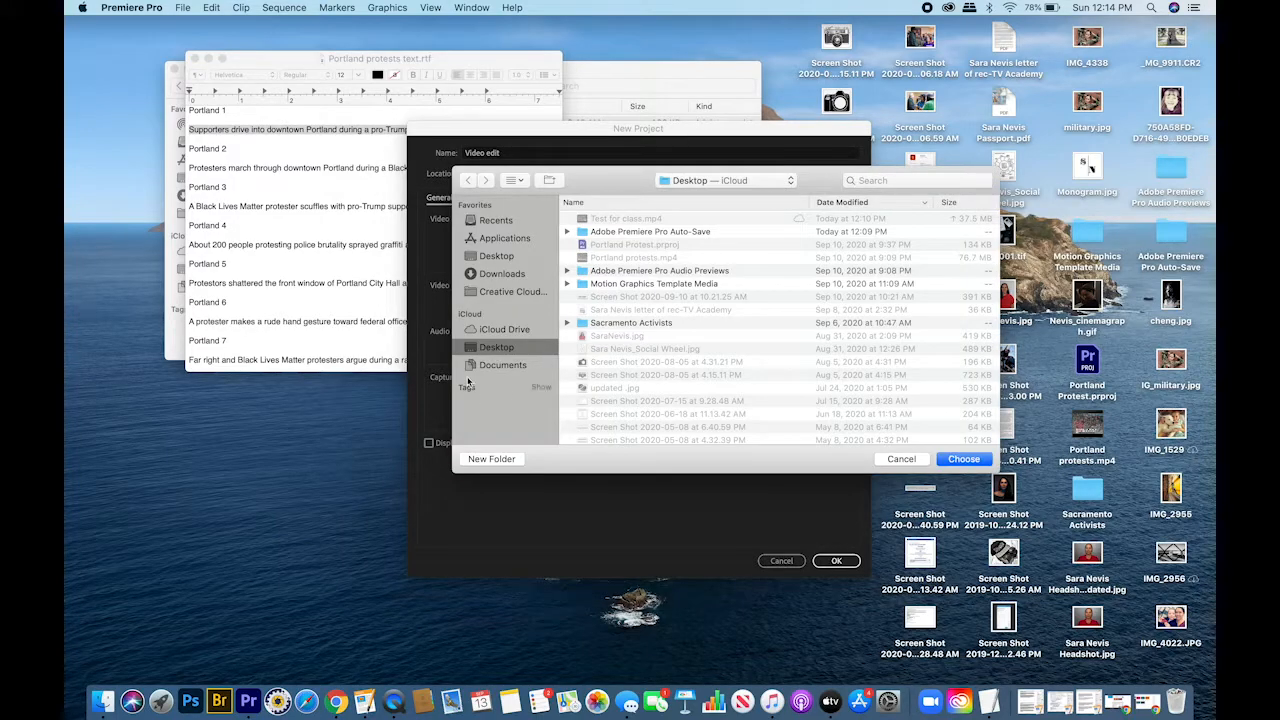
{"action": "left_click", "coordinate": [963, 459]}
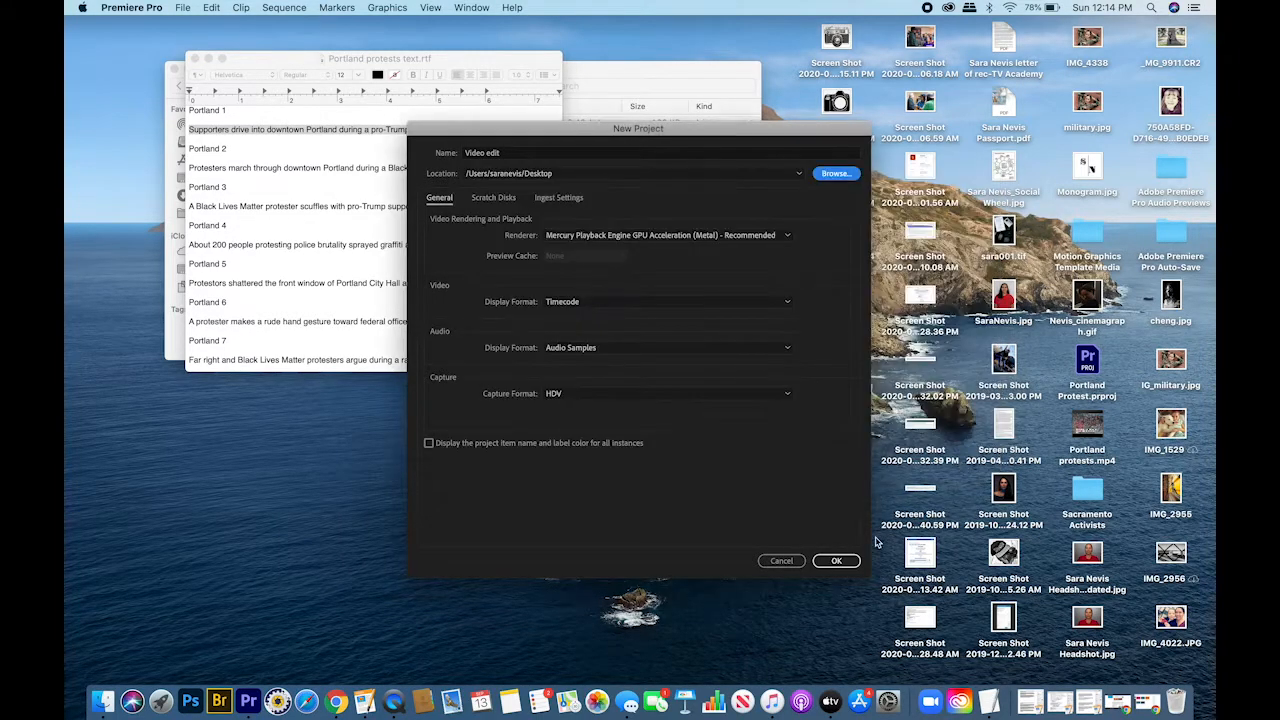
{"action": "left_click", "coordinate": [836, 560]}
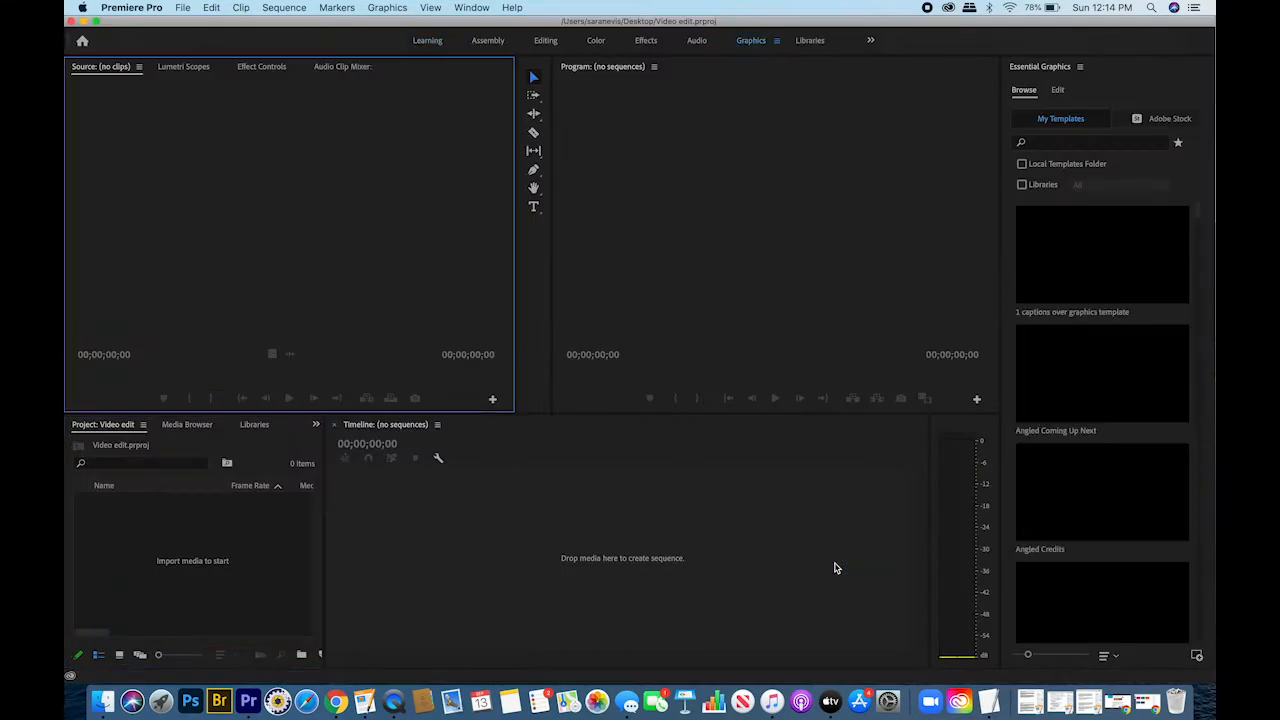
- Import portland 01.jpg through portland 12.jpg and portland 13 soundtrack.mp3 from the Portland_protests_export folder
{"action": "left_click", "coordinate": [183, 8]}
{"action": "left_click", "coordinate": [225, 356]}
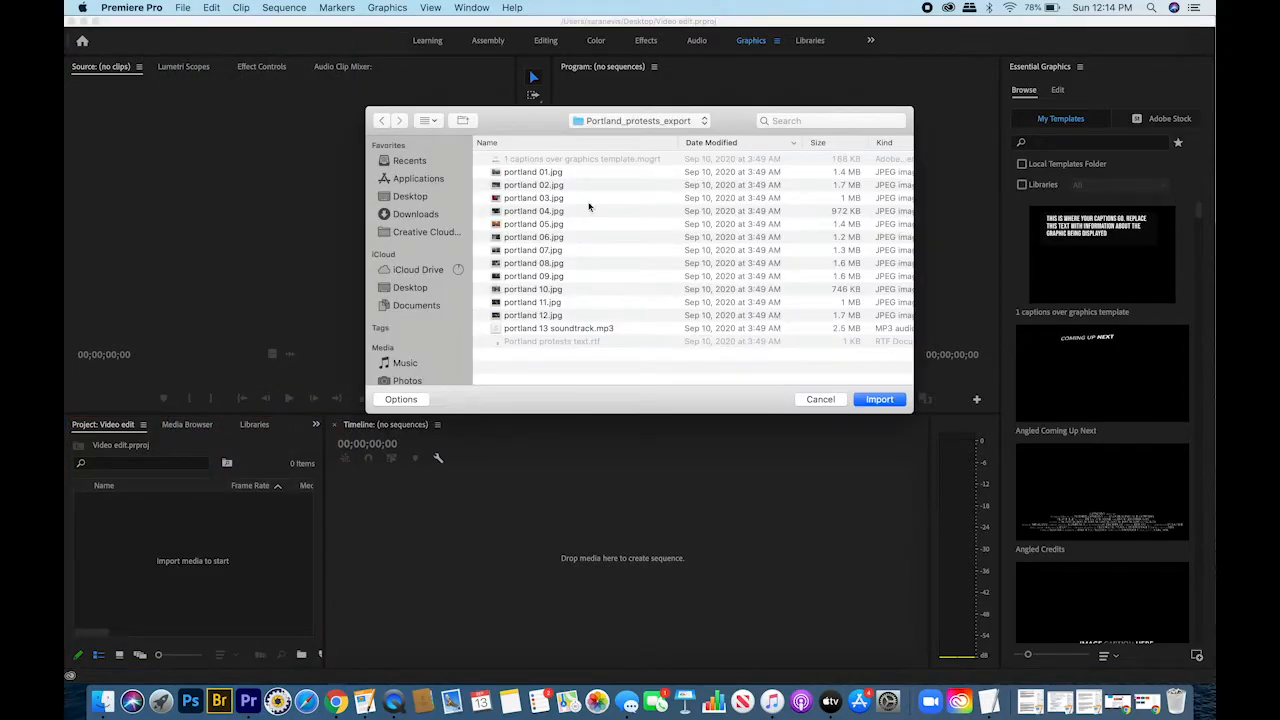
{"action": "left_click", "coordinate": [540, 174]}
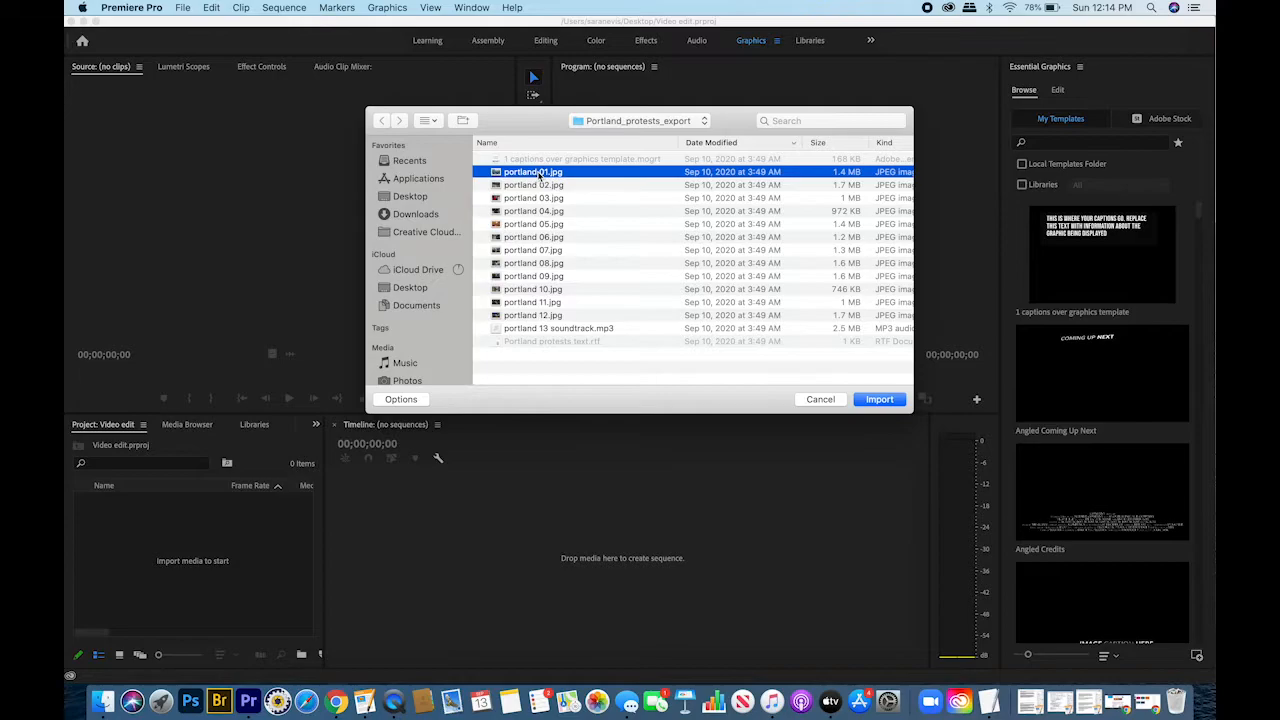
{"action": "key", "text": "shift+Down"}
{"action": "key", "text": "shift+Down"}
{"action": "key", "text": "shift+Down"}
{"action": "key", "text": "shift+Down"}
{"action": "key", "text": "shift+Down"}
{"action": "key", "text": "shift+Down"}
{"action": "key", "text": "shift+Down"}
{"action": "key", "text": "shift+Down"}
{"action": "key", "text": "shift+Down"}
{"action": "key", "text": "shift+Down"}
{"action": "key", "text": "shift+Down"}
{"action": "key", "text": "shift+Down"}
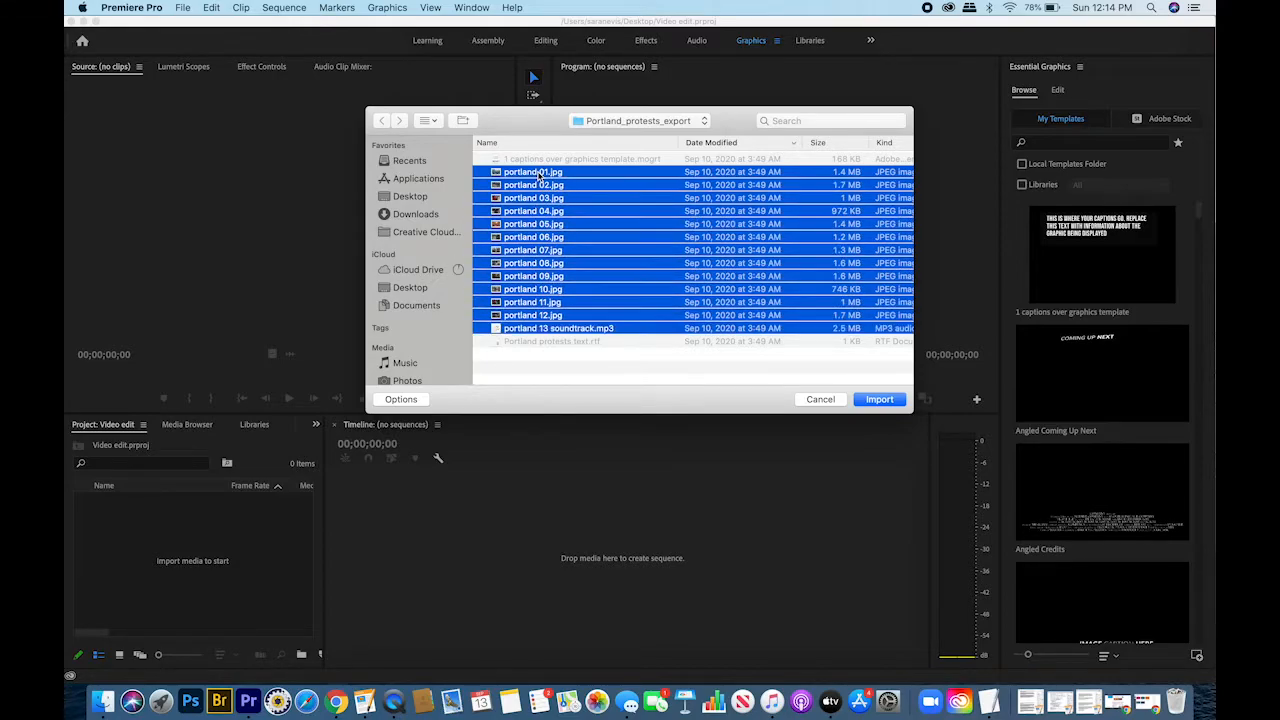
{"action": "left_click", "coordinate": [879, 399]}
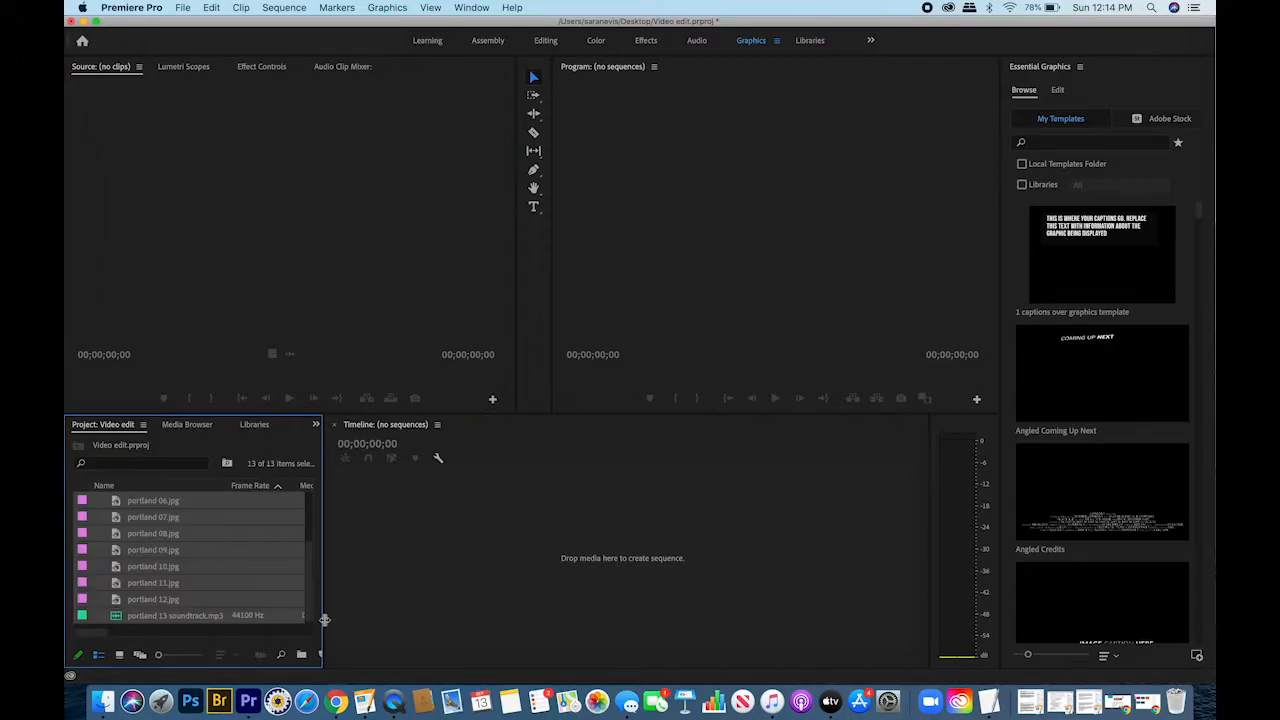
- Load portland 13 soundtrack.mp3 into the source monitor and play its first two seconds
{"action": "left_click", "coordinate": [290, 617]}
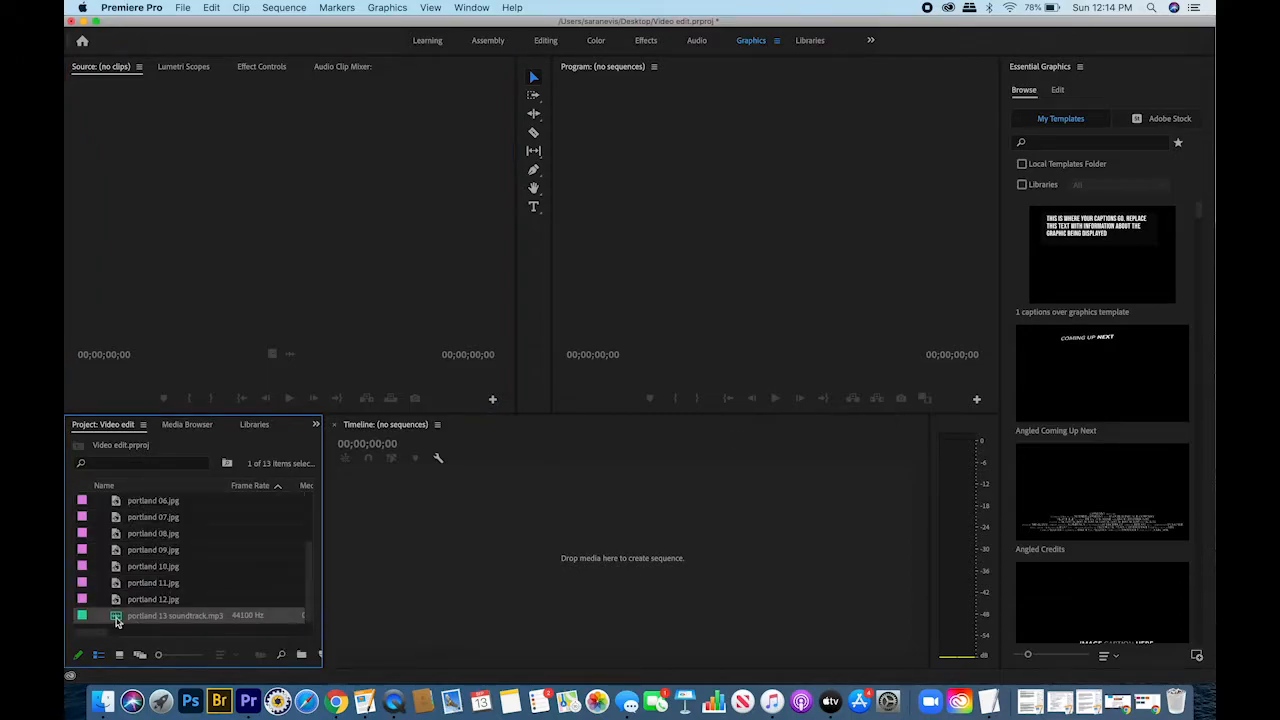
{"action": "double_click", "coordinate": [118, 619]}
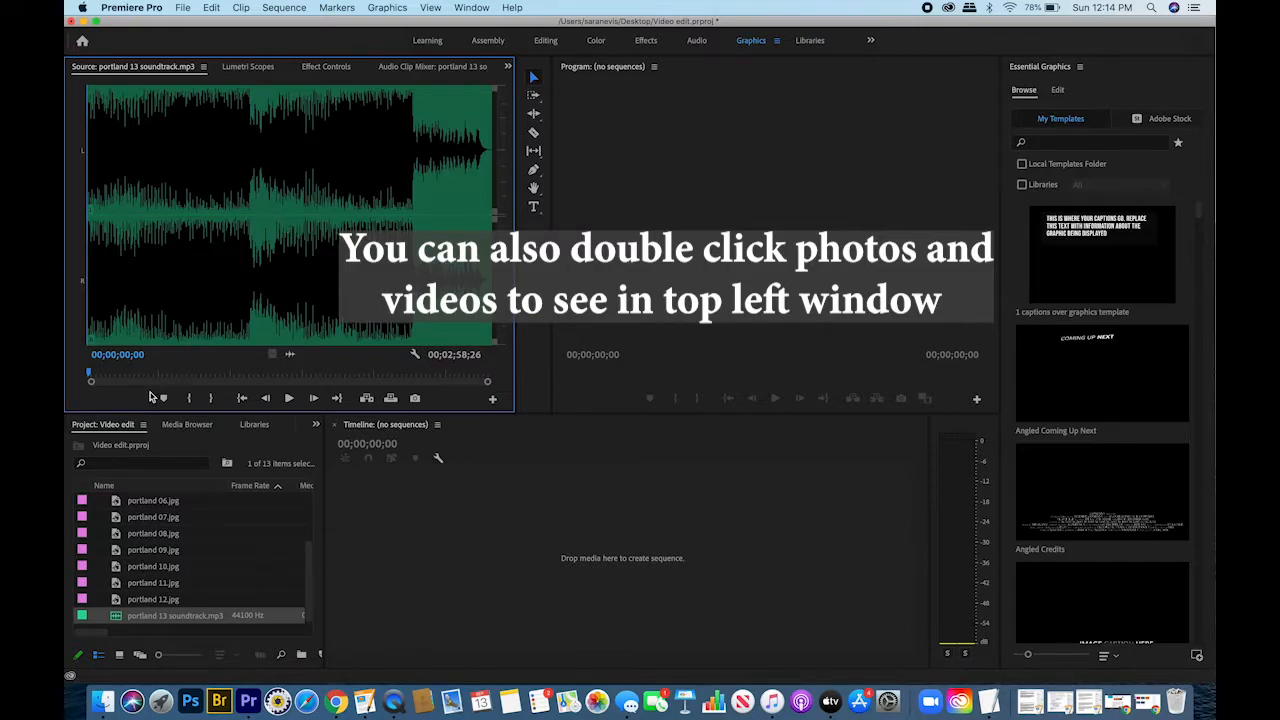
{"action": "key", "text": "space"}
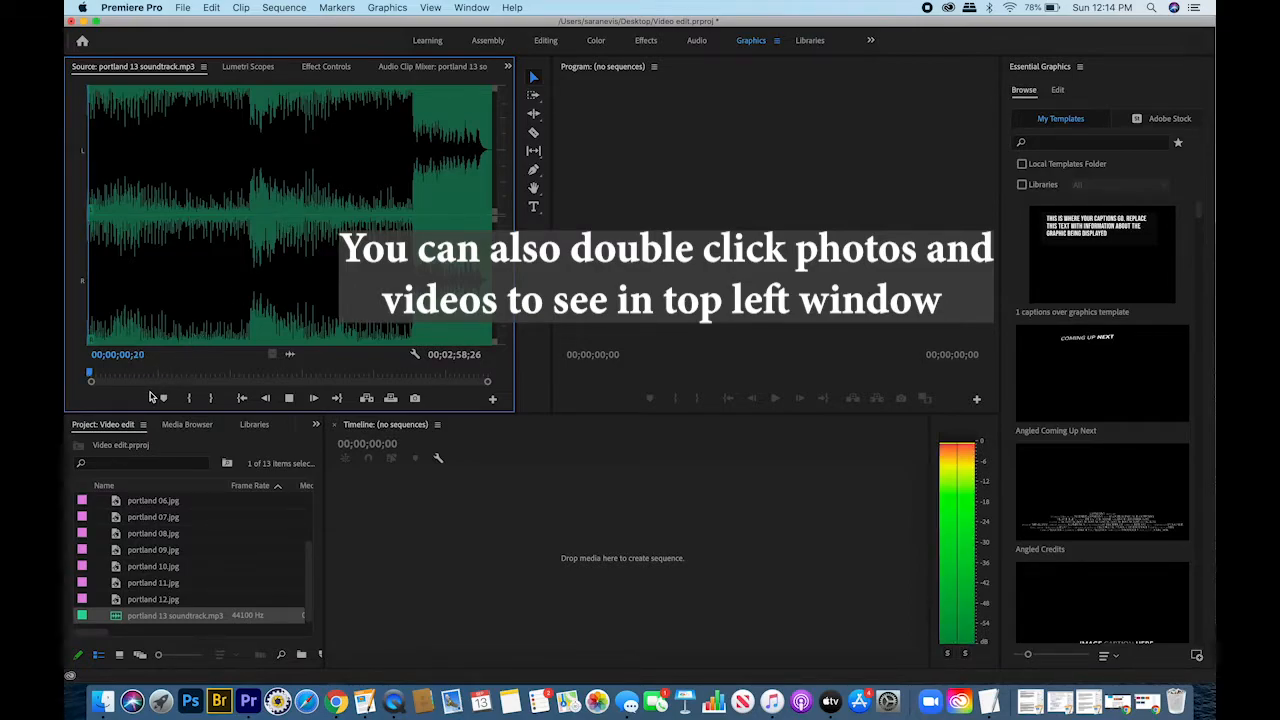
{"action": "key", "text": "space"}
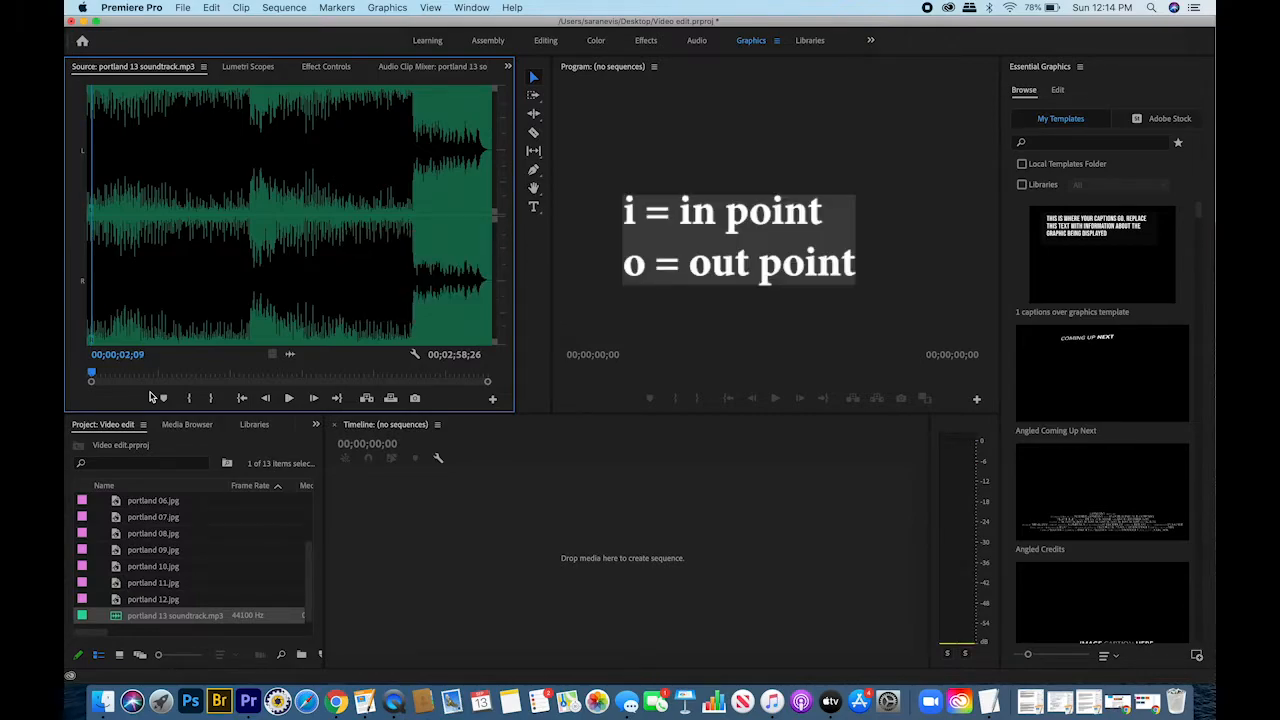
- Mark a section about 3.5 seconds long near the soundtrack's start with in and out points, and clear both marks
{"action": "key", "text": "space"}
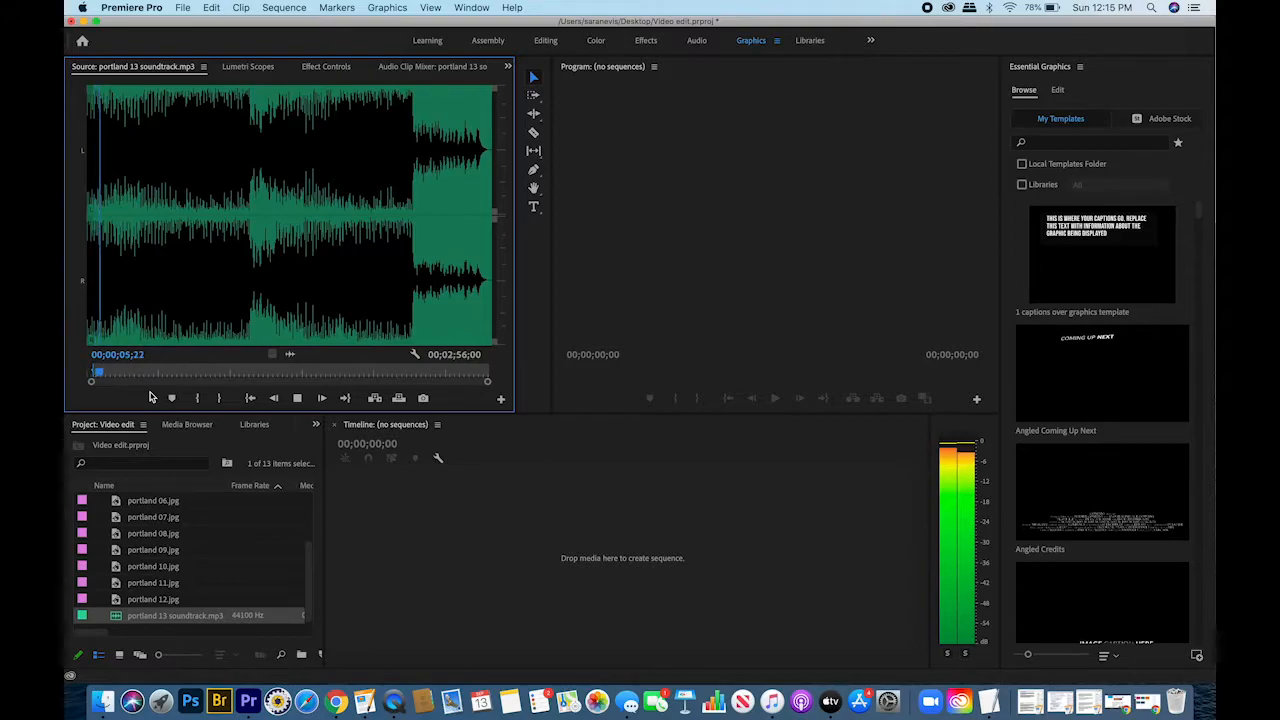
{"action": "key", "text": "o"}
{"action": "key", "text": "space"}
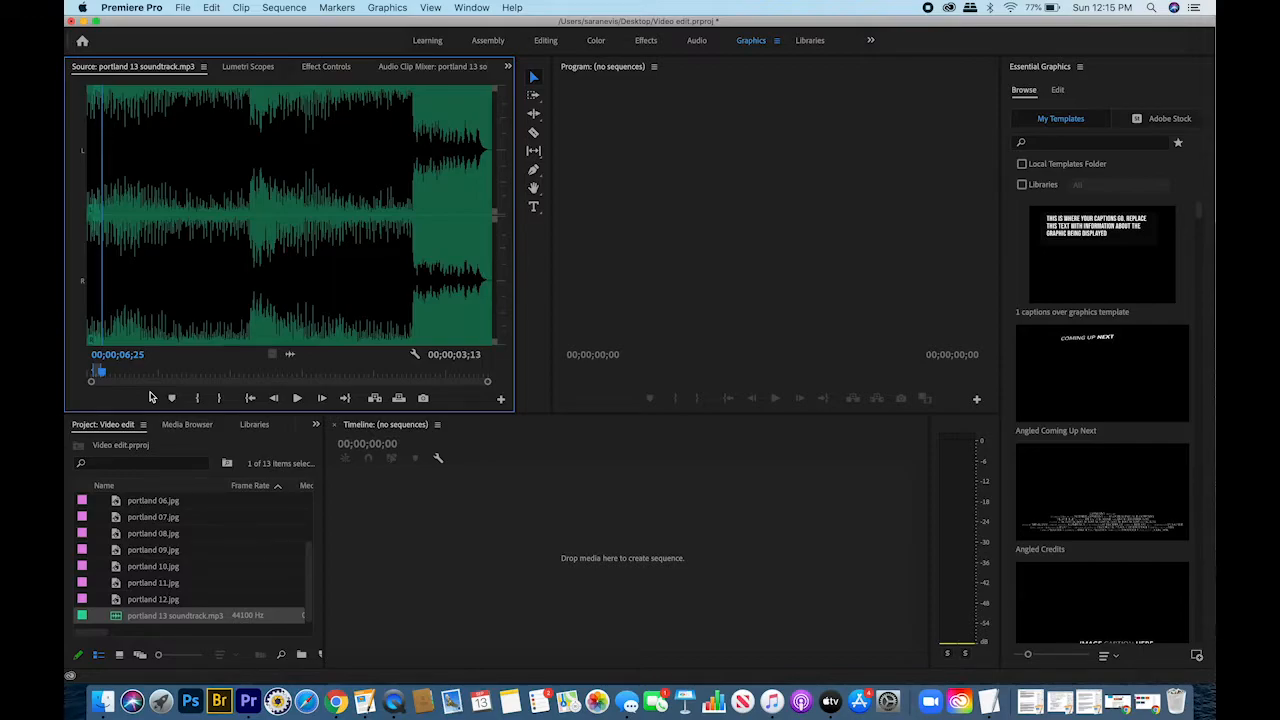
{"action": "key", "text": "alt+x"}
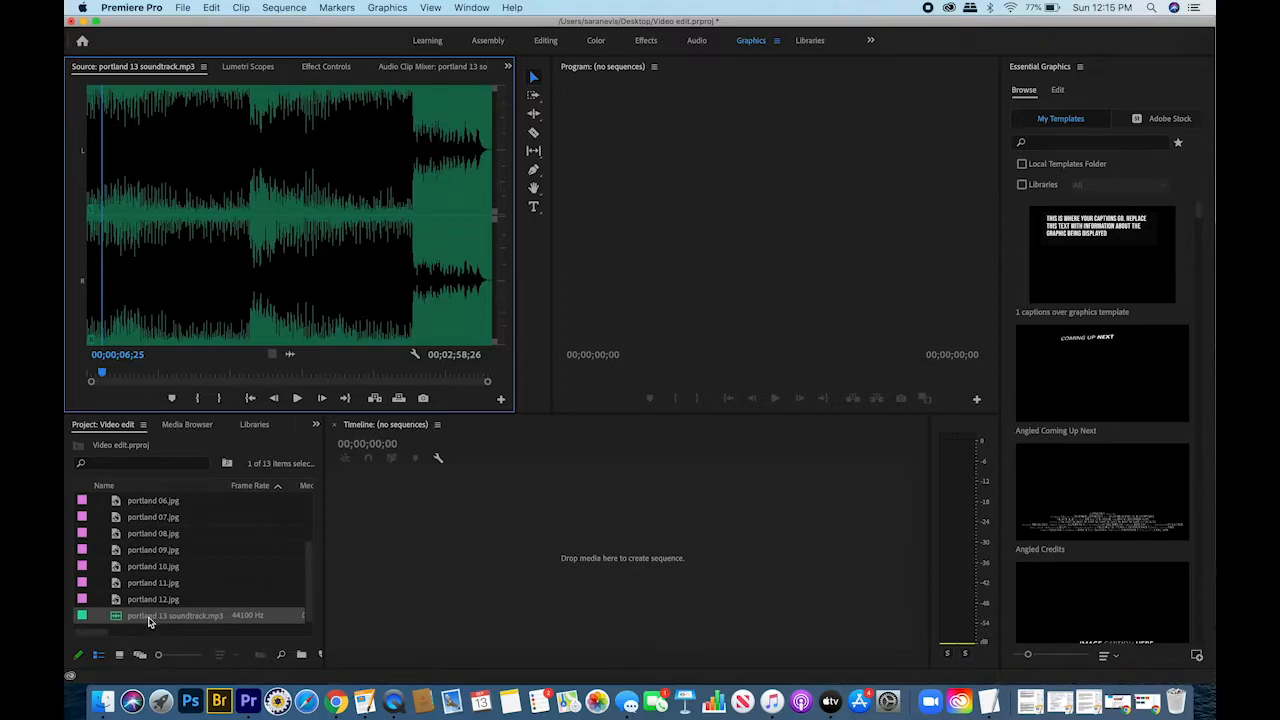
- Create a sequence from portland 13 soundtrack.mp3 and enlarge its waveform display on Audio 1
{"action": "left_click", "coordinate": [148, 621]}
{"action": "left_click_drag", "start_coordinate": [115, 622], "coordinate": [395, 580]}
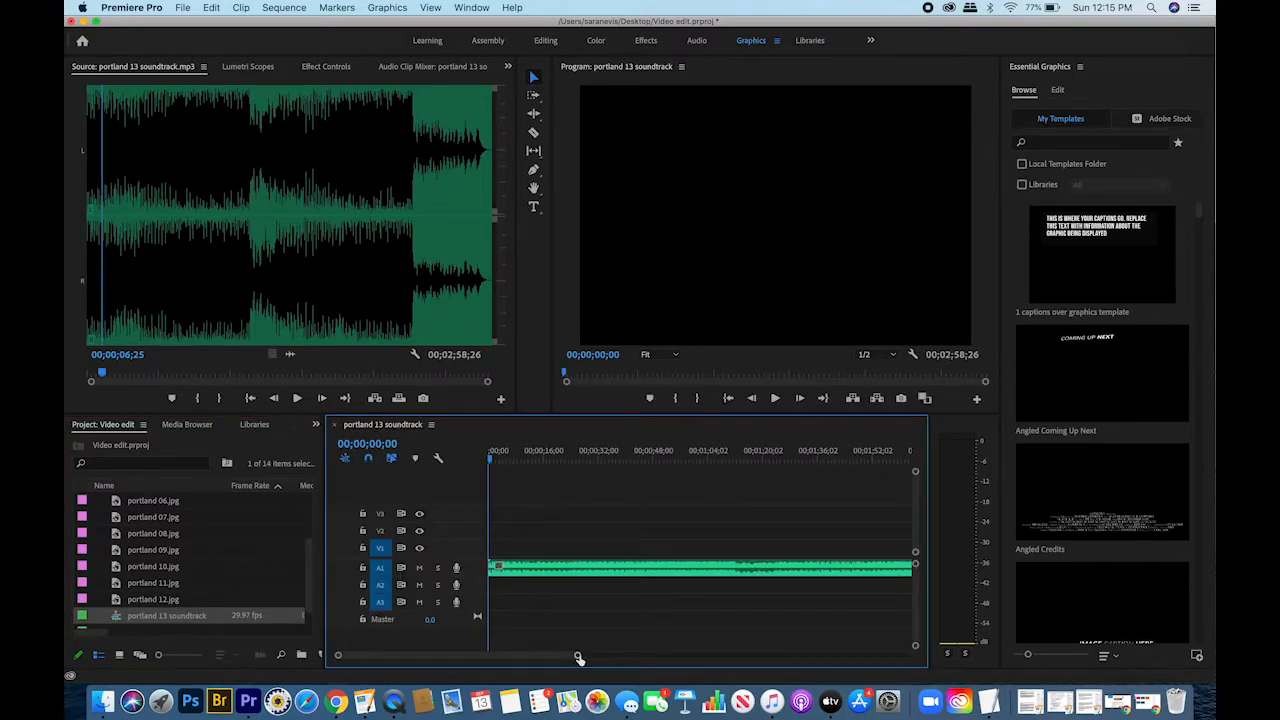
{"action": "left_click_drag", "start_coordinate": [578, 657], "coordinate": [498, 661]}
{"action": "left_click_drag", "start_coordinate": [915, 648], "coordinate": [915, 638]}
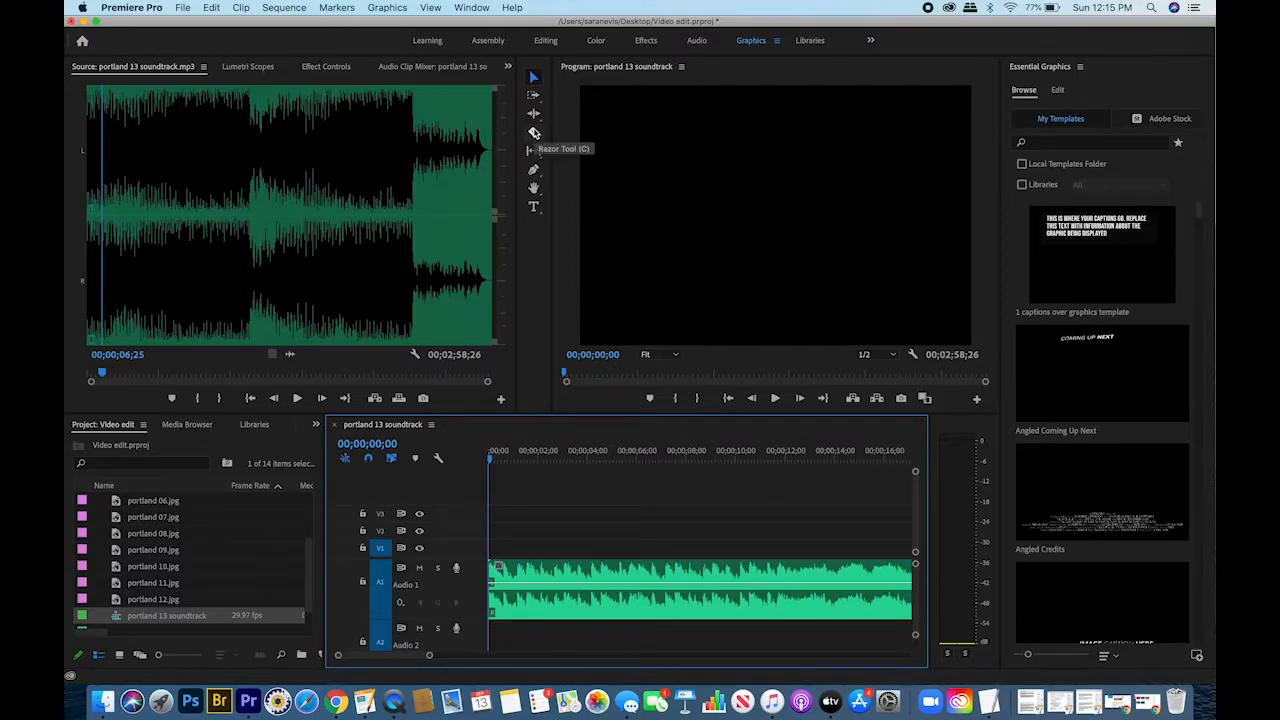
- Split the soundtrack clip with the Razor tool at about 1 second and about 15.5 seconds
{"action": "left_click", "coordinate": [534, 133]}
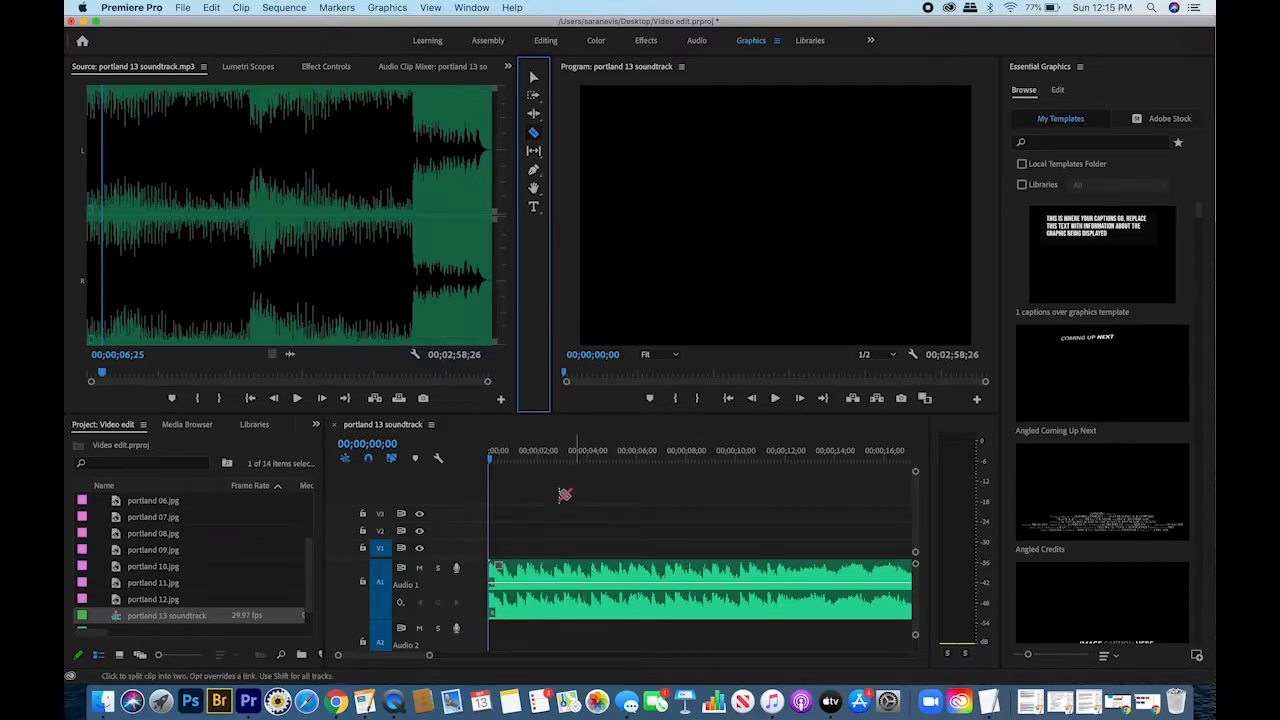
{"action": "left_click", "coordinate": [517, 597]}
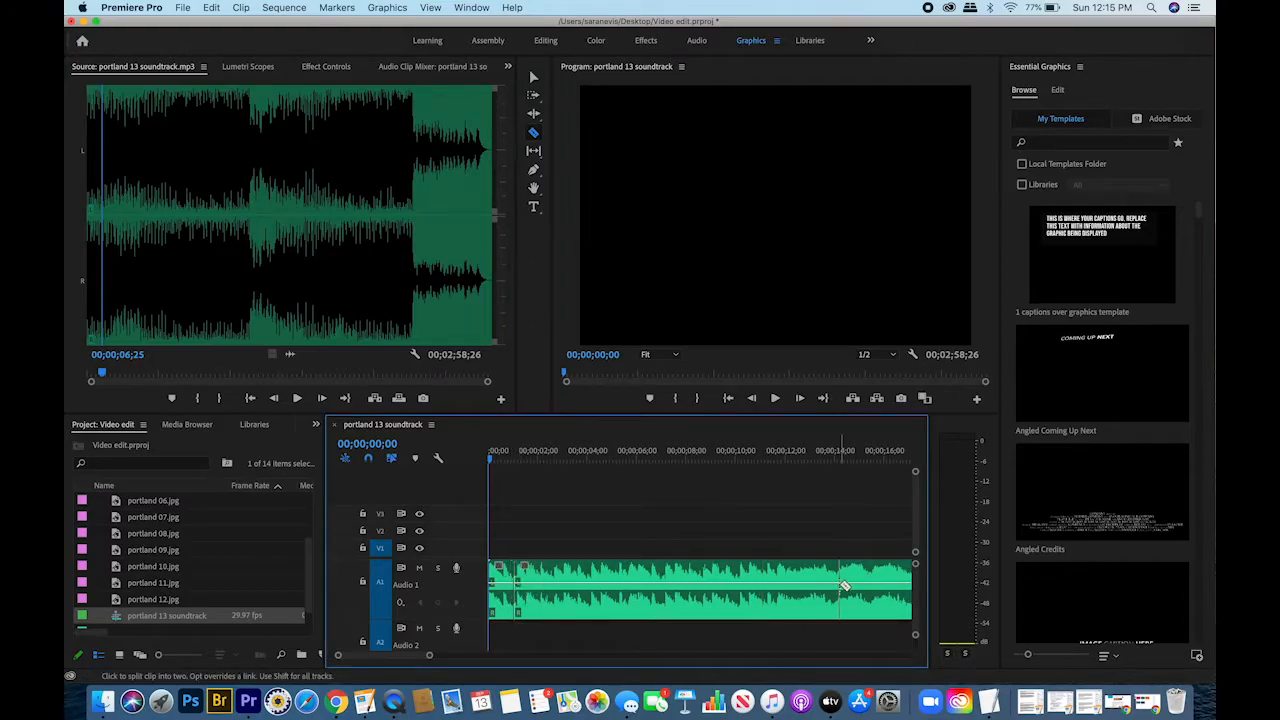
{"action": "left_click", "coordinate": [873, 590]}
{"action": "left_click", "coordinate": [533, 77]}
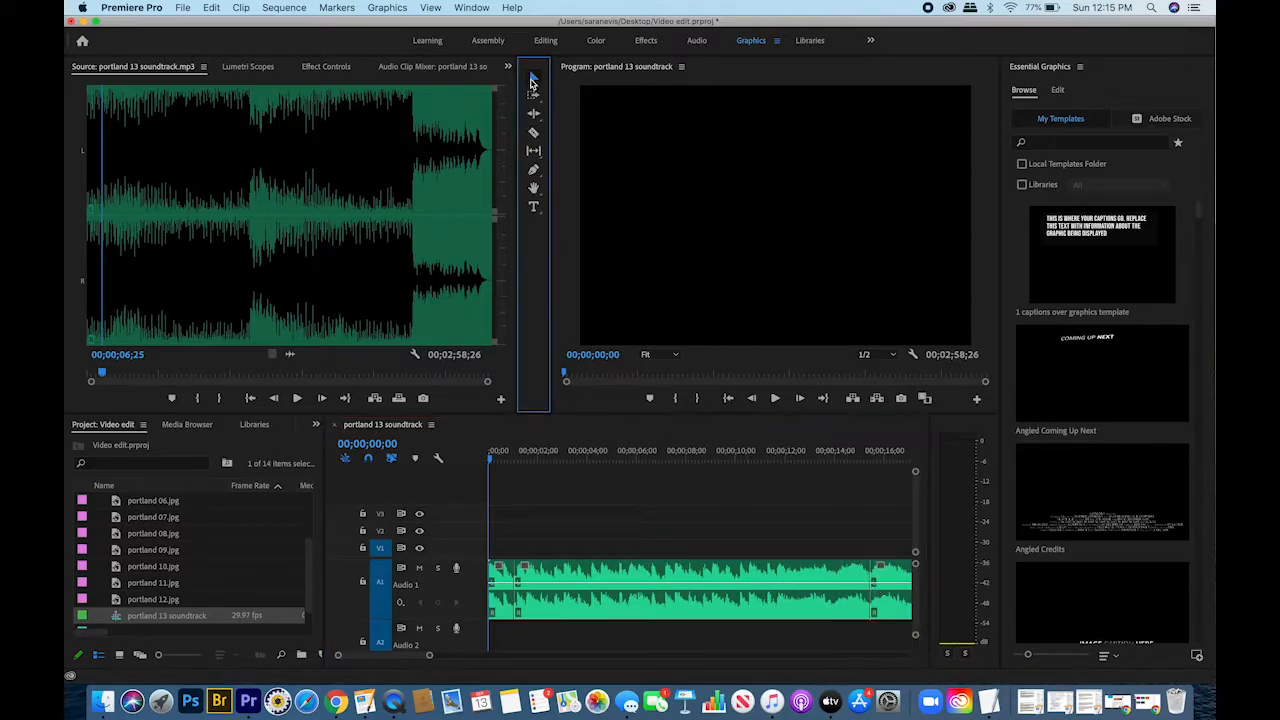
- Delete the soundtrack's short opening piece and shift its last piece about 1 second later, leaving a gap
{"action": "left_click", "coordinate": [505, 578]}
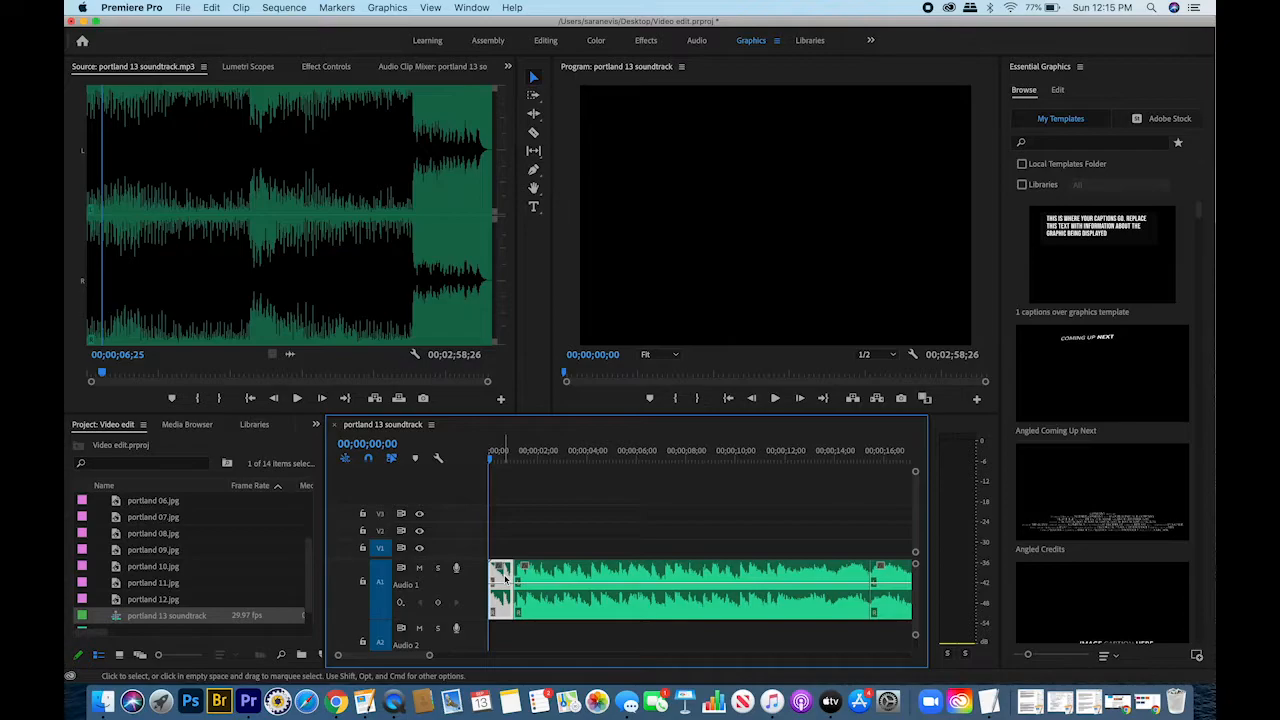
{"action": "key", "text": "Delete"}
{"action": "double_click", "coordinate": [886, 581]}
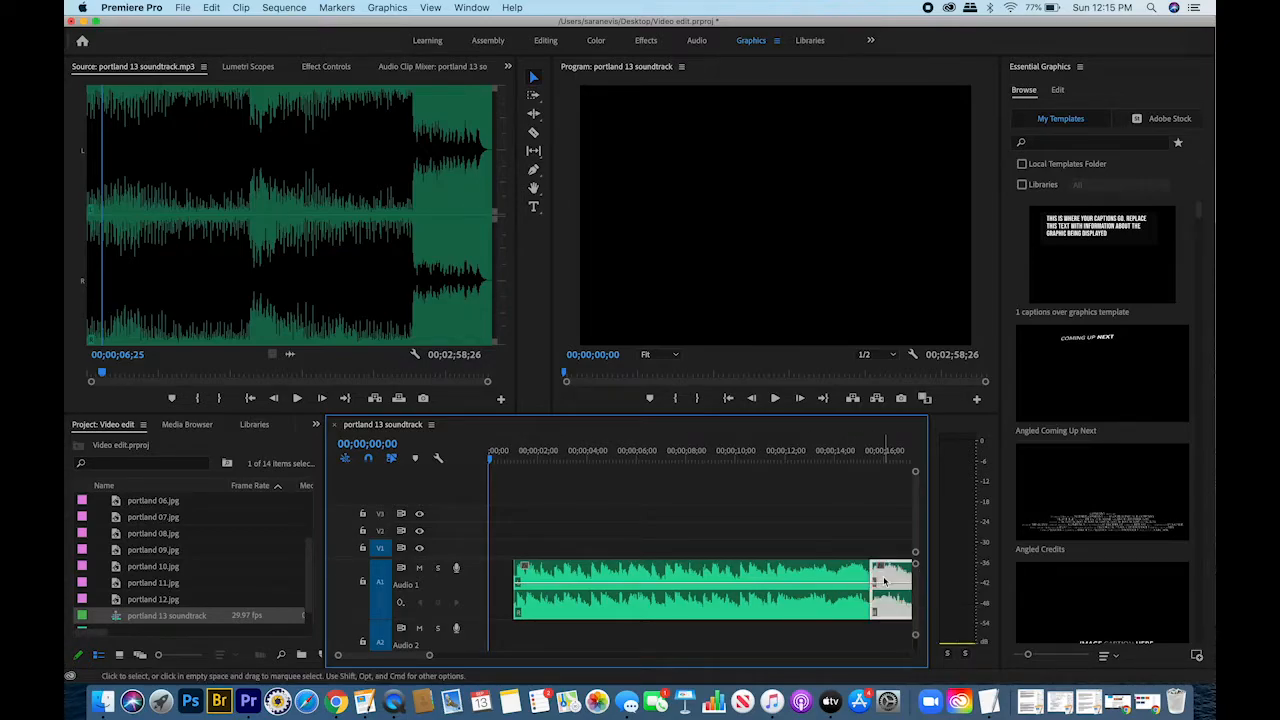
{"action": "left_click_drag", "start_coordinate": [884, 579], "coordinate": [908, 581]}
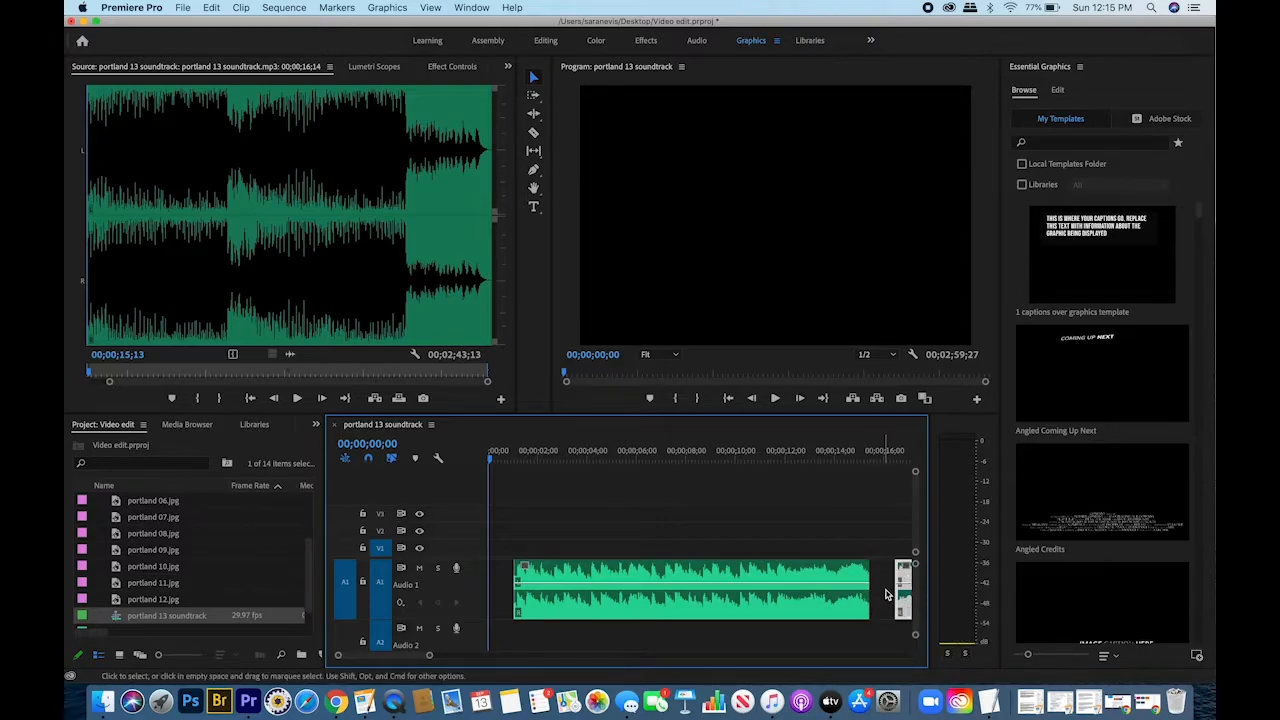
- Undo the soundtrack's move, deletion and both cuts to restore the uncut clip
{"action": "key", "text": "super+z"}
{"action": "key", "text": "super+z"}
{"action": "key", "text": "super+z"}
{"action": "key", "text": "super+z"}
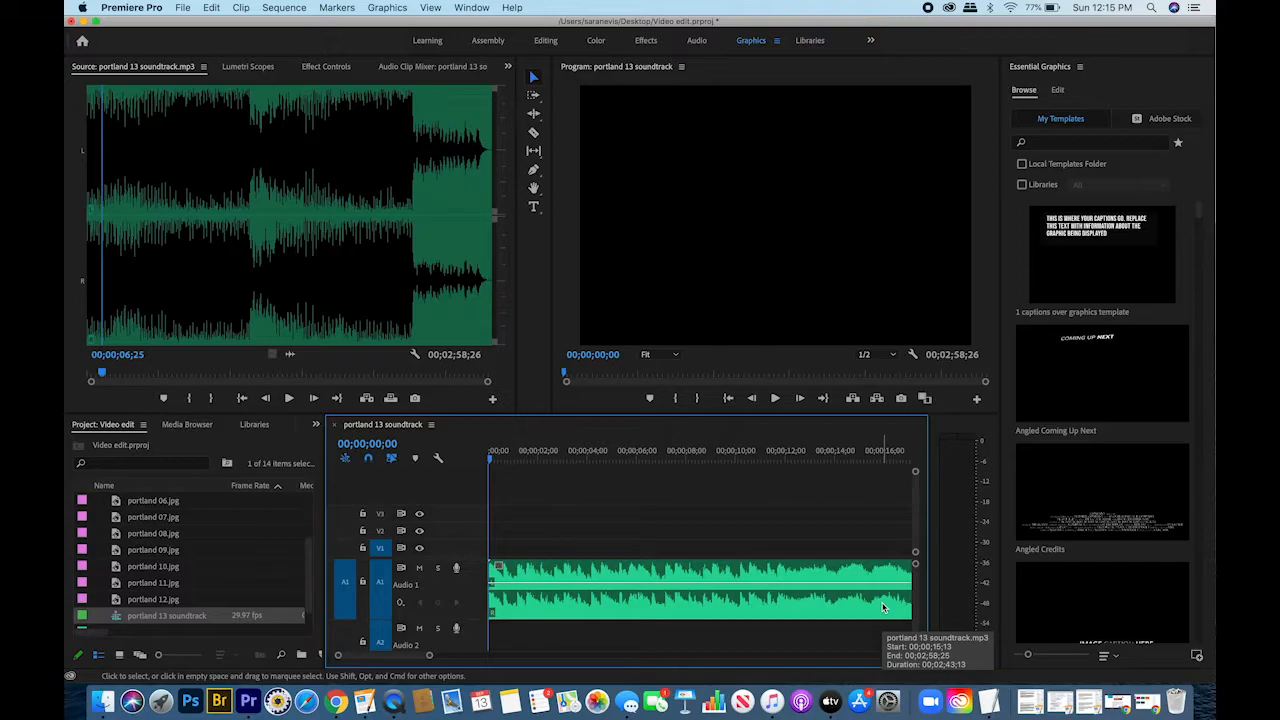
- Place all twelve photos, portland 01.jpg through portland 12.jpg, in order on track V1 at the start of the sequence
{"action": "scroll", "coordinate": [200, 508], "scroll_direction": "up", "scroll_amount": 3}
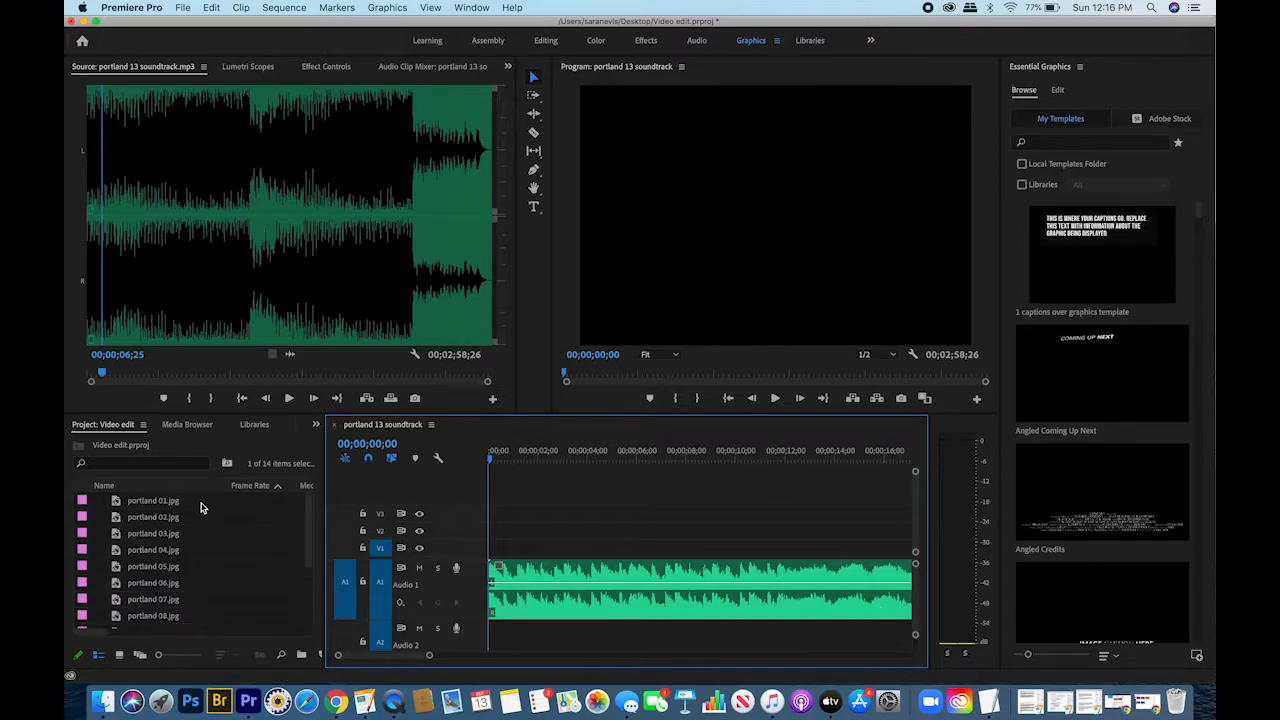
{"action": "left_click", "coordinate": [160, 508]}
{"action": "key", "text": "shift+Down"}
{"action": "key", "text": "shift+Down"}
{"action": "key", "text": "shift+Down"}
{"action": "key", "text": "shift+Down"}
{"action": "key", "text": "shift+Down"}
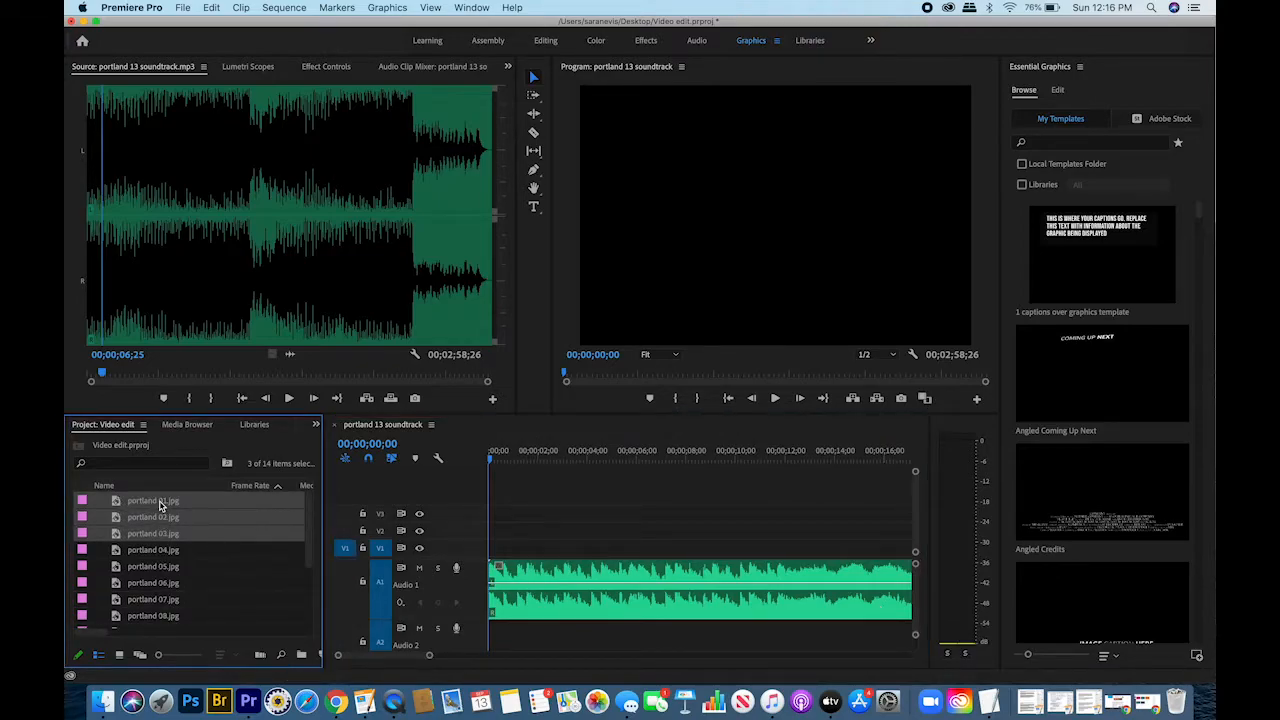
{"action": "key", "text": "shift+Down"}
{"action": "key", "text": "shift+Down"}
{"action": "key", "text": "shift+Down"}
{"action": "key", "text": "shift+Down"}
{"action": "key", "text": "shift+Down"}
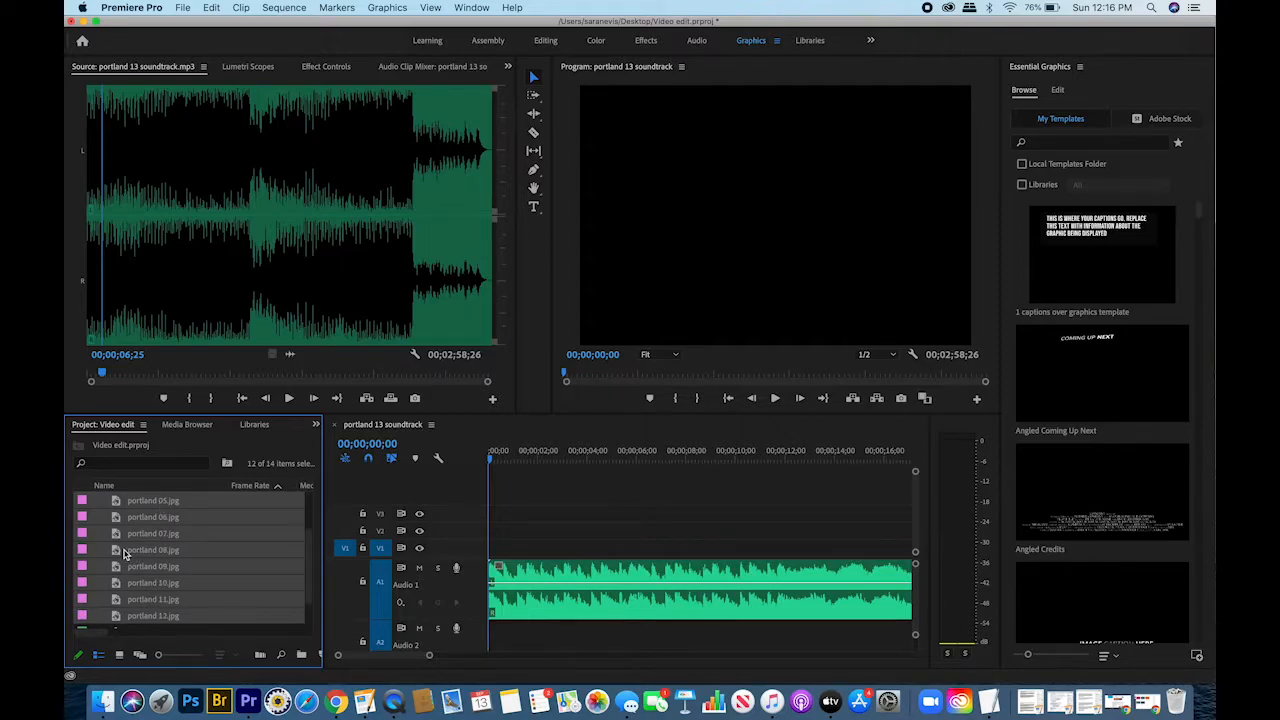
{"action": "left_click_drag", "start_coordinate": [124, 554], "coordinate": [490, 548]}
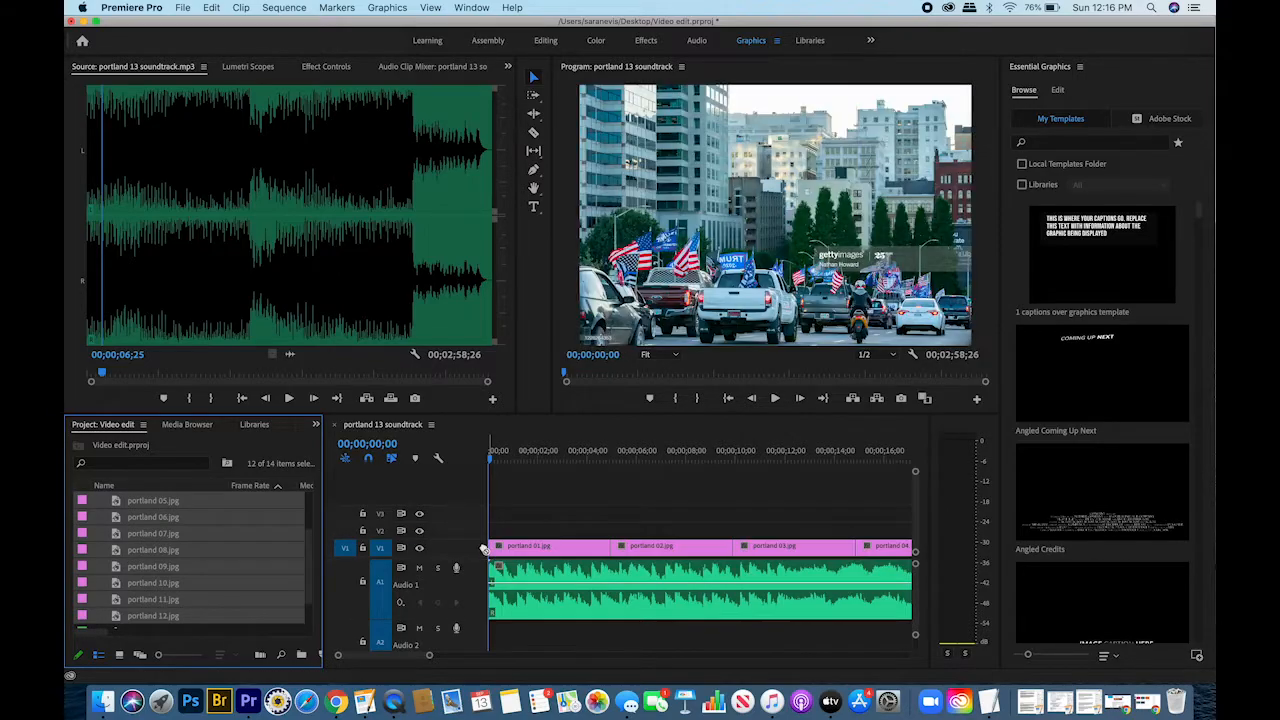
- Select all twelve photo clips on V1, show the Dissolve video transitions, and apply the default dissolve to every clip
{"action": "left_click_drag", "start_coordinate": [430, 656], "coordinate": [528, 657]}
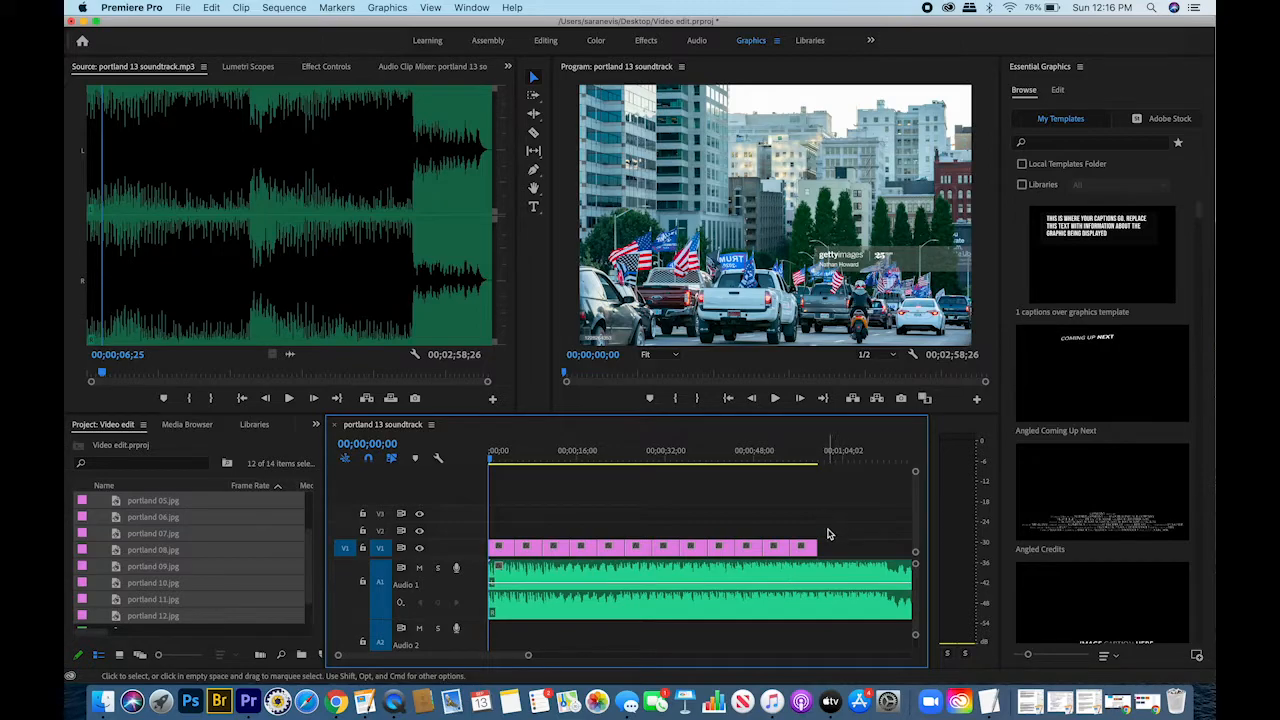
{"action": "left_click_drag", "start_coordinate": [823, 531], "coordinate": [497, 551]}
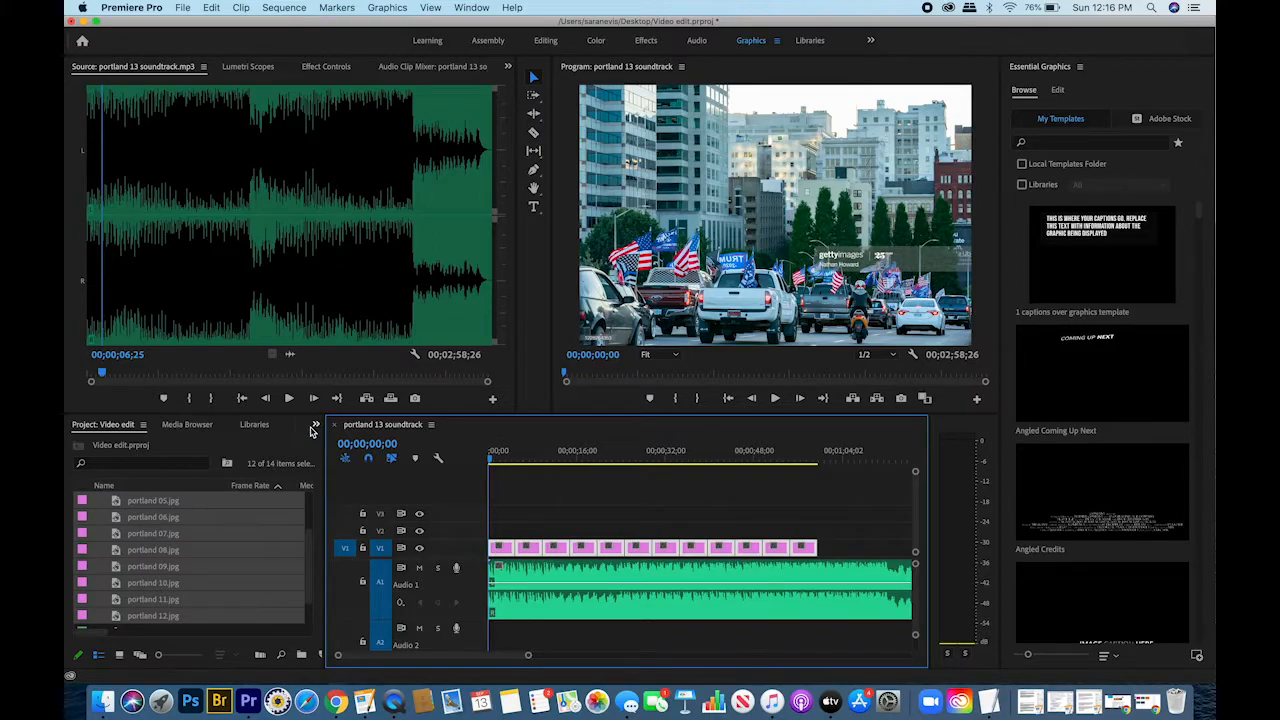
{"action": "left_click", "coordinate": [316, 426]}
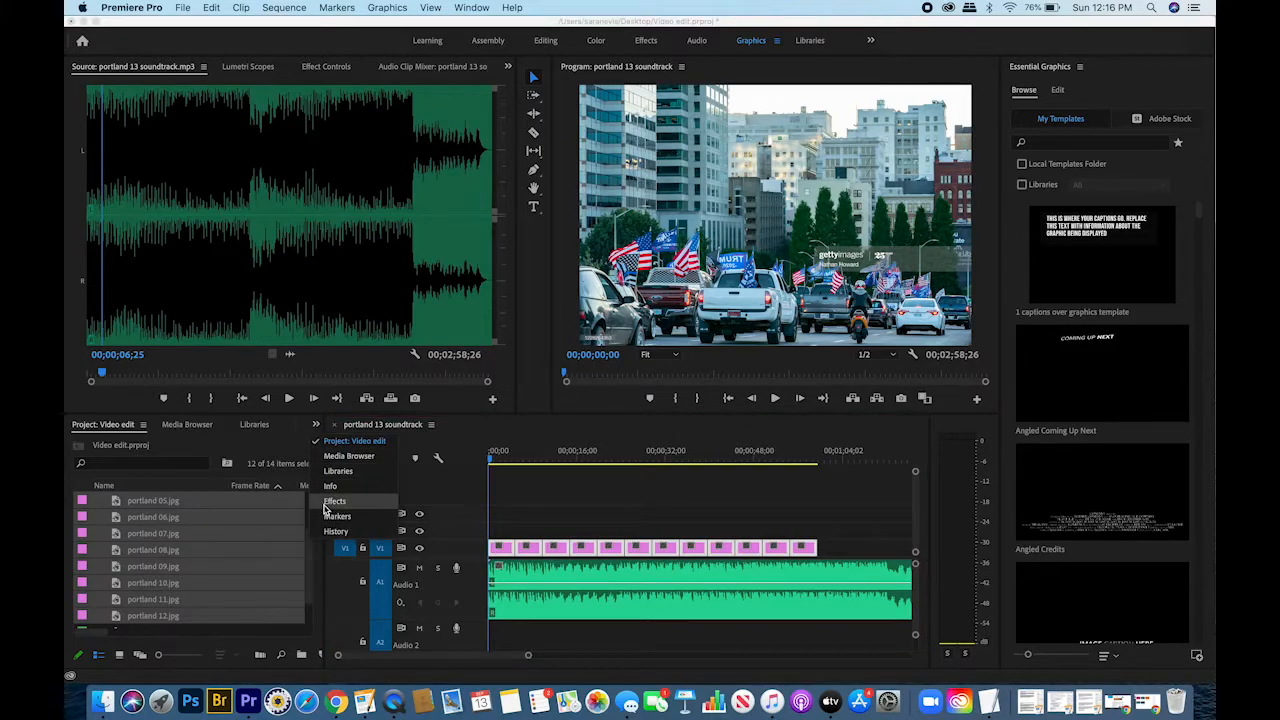
{"action": "left_click", "coordinate": [324, 503]}
{"action": "left_click", "coordinate": [72, 530]}
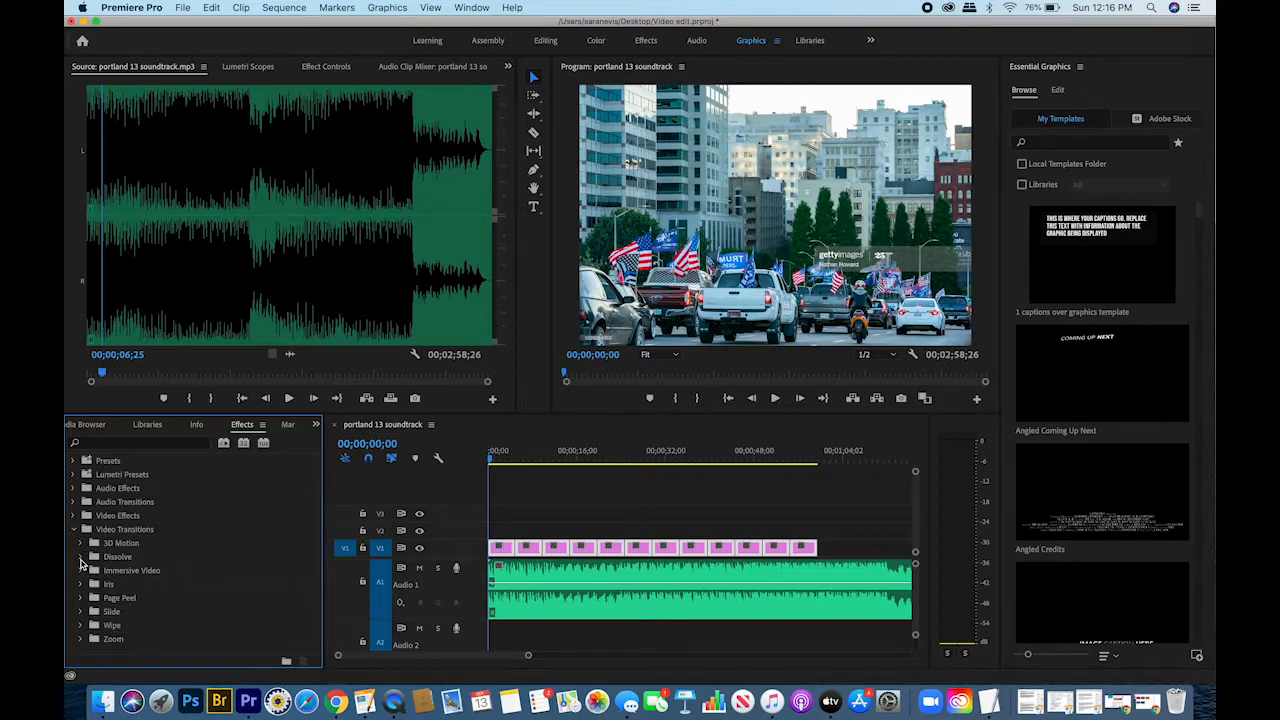
{"action": "left_click", "coordinate": [81, 557]}
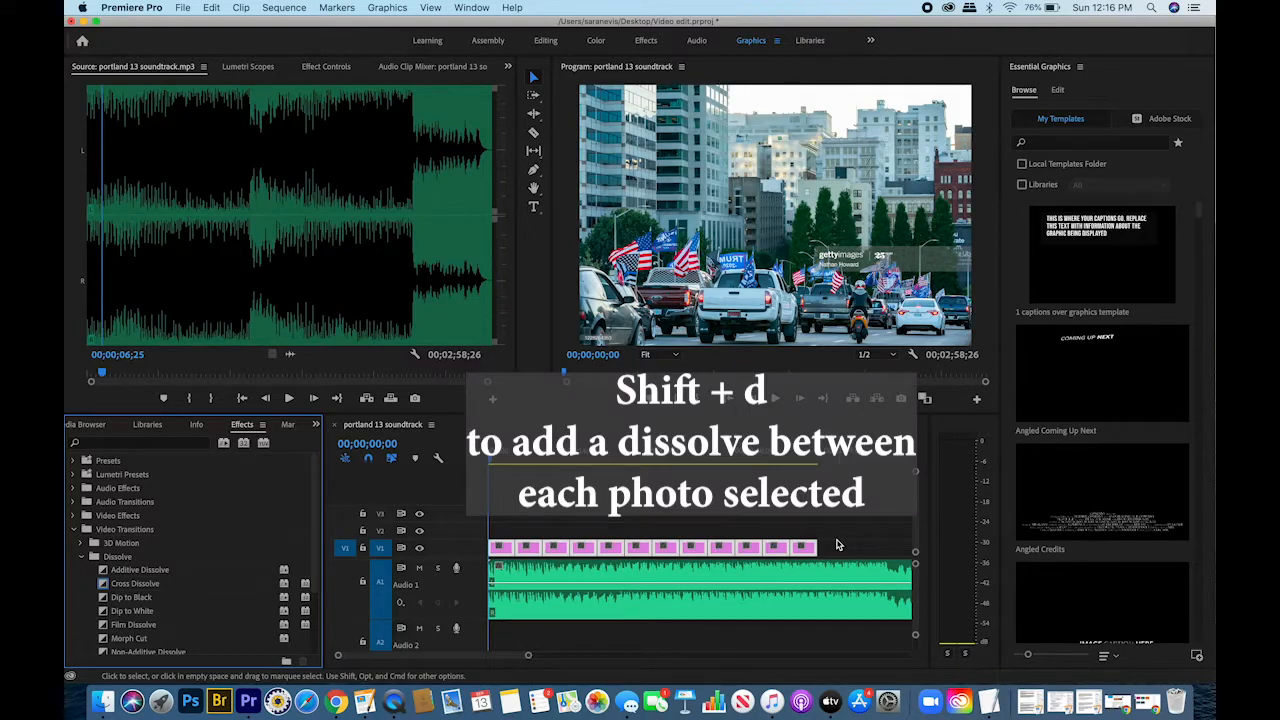
{"action": "key", "text": "shift+d"}
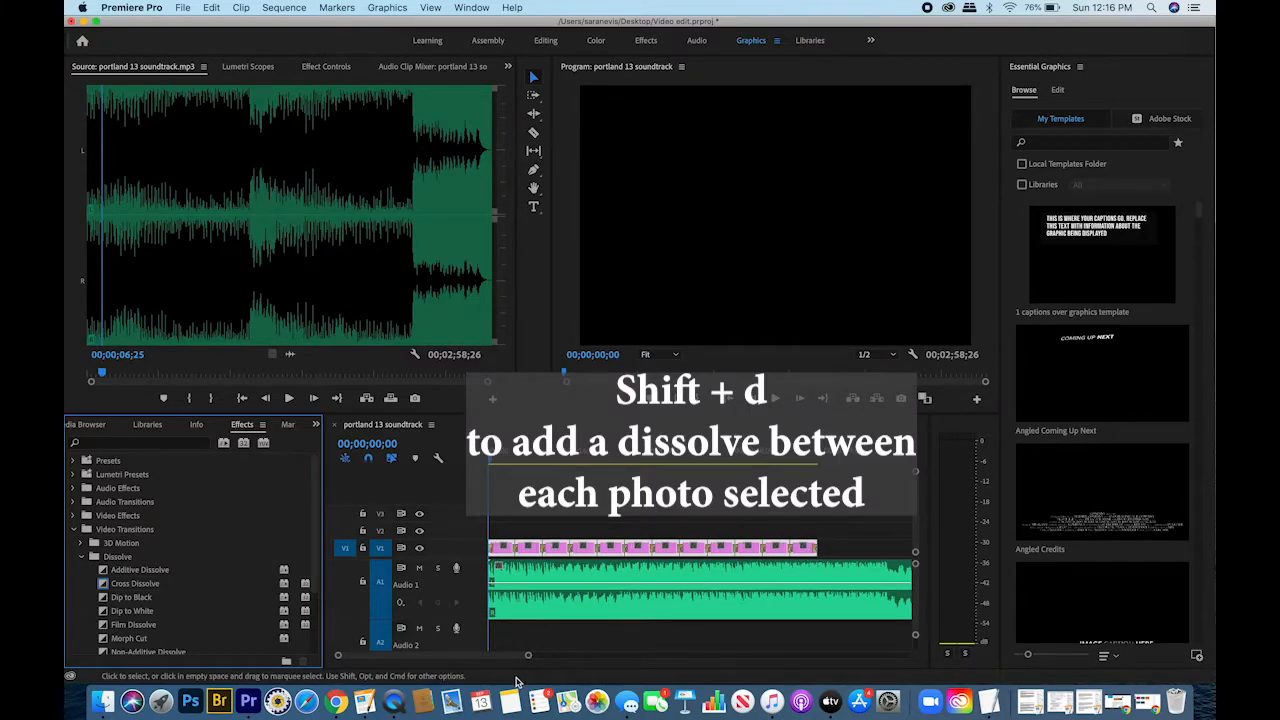
- Trim the end of the soundtrack on A1 so it finishes together with the last photo on V1
{"action": "left_click_drag", "start_coordinate": [527, 655], "coordinate": [644, 672]}
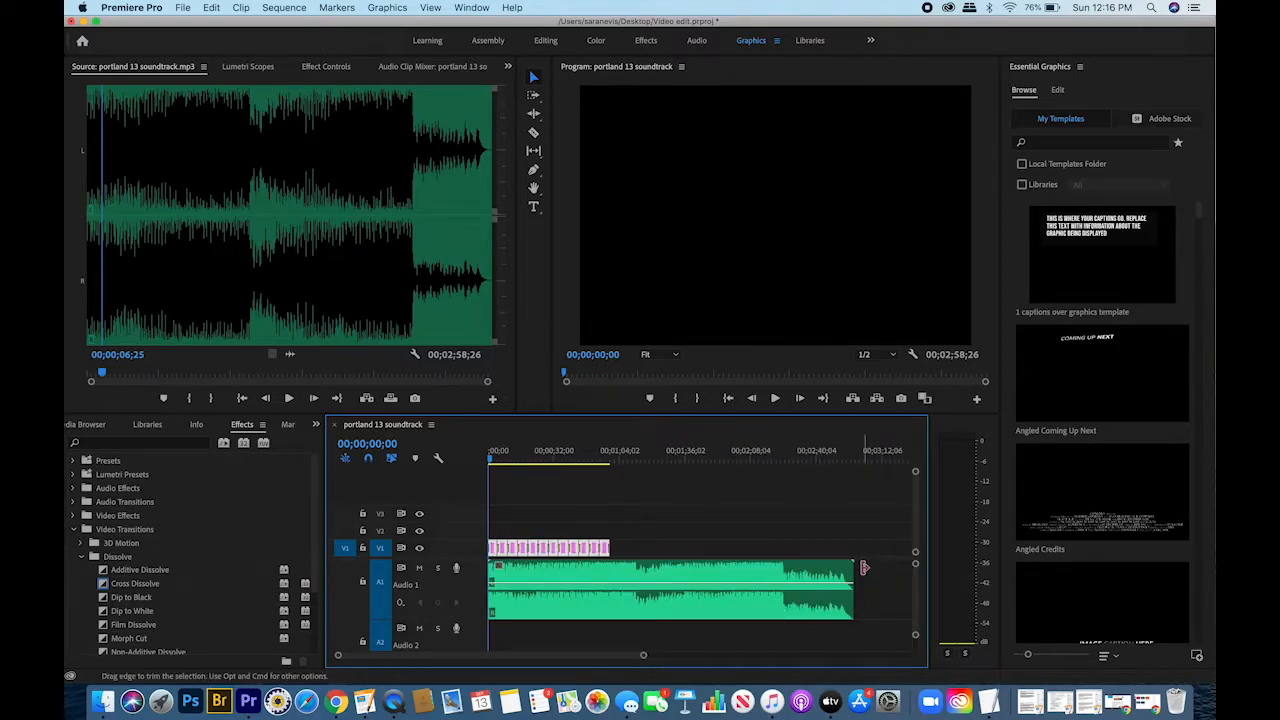
{"action": "left_click_drag", "start_coordinate": [850, 574], "coordinate": [608, 577]}
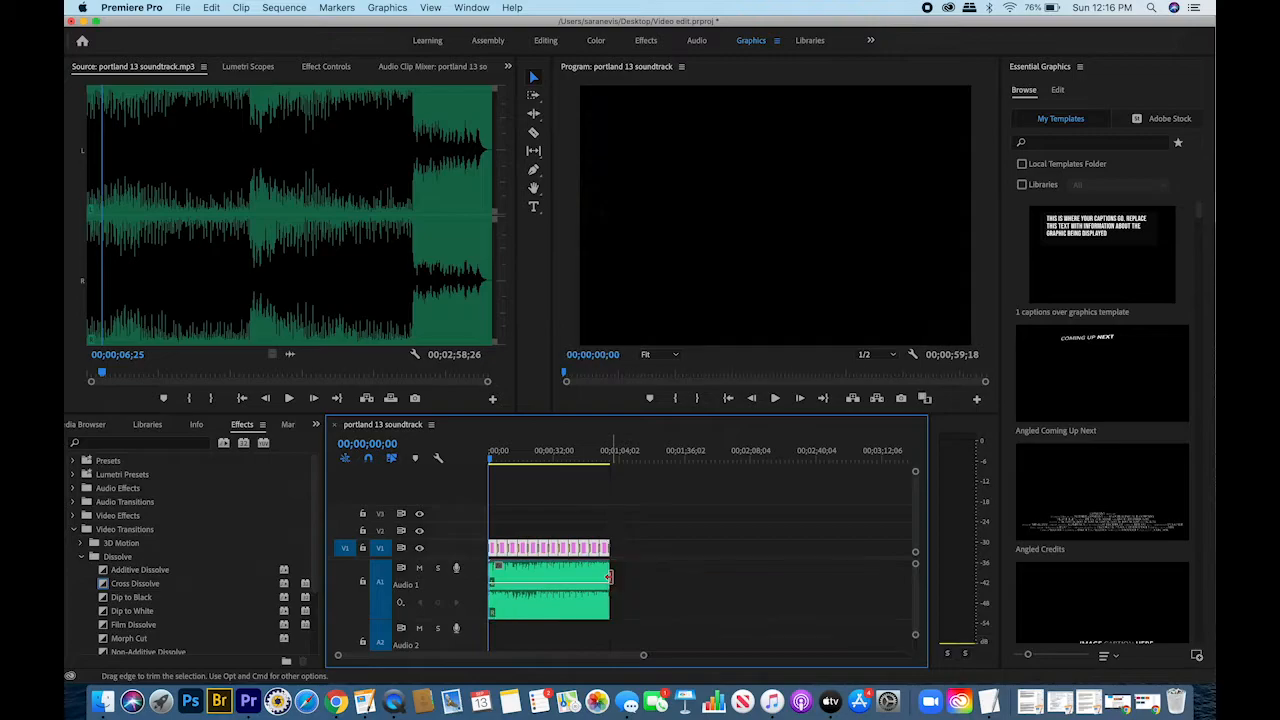
{"action": "left_click_drag", "start_coordinate": [640, 657], "coordinate": [573, 662]}
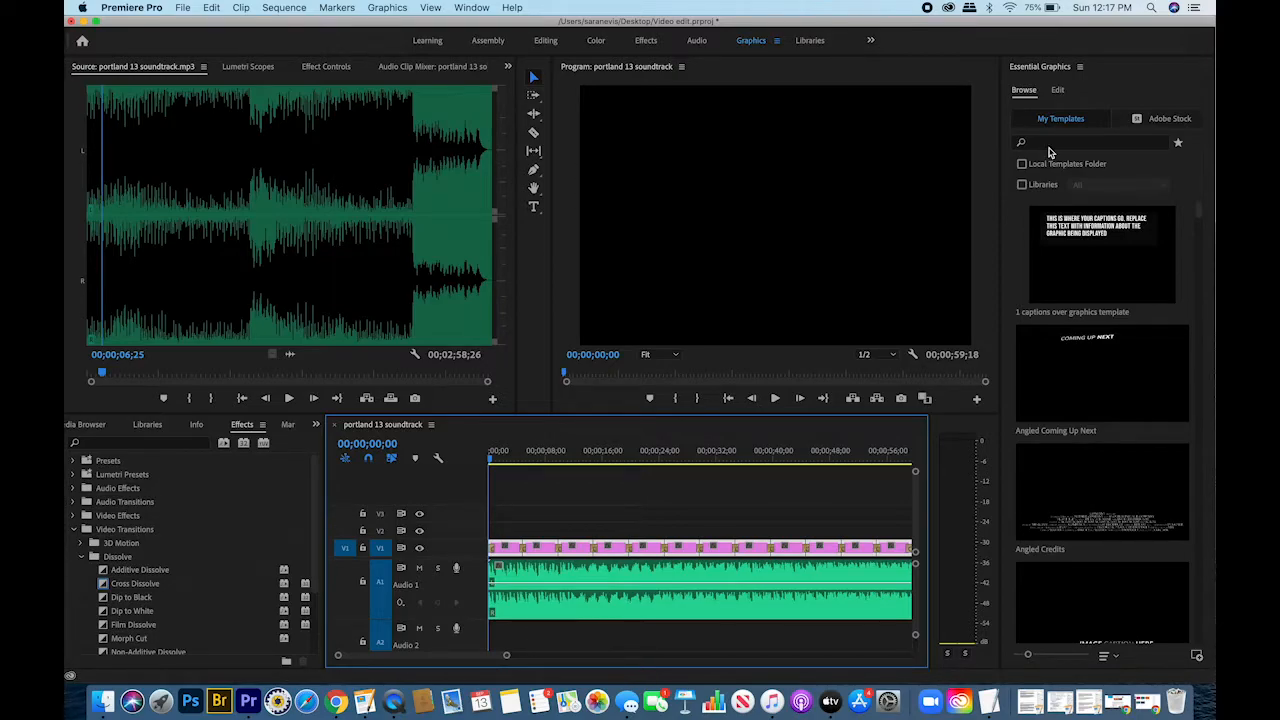
- Place the "1 captions over graphics template" on V2 above portland 01.jpg and extend its start to the beginning of the sequence
{"action": "mouse_move", "coordinate": [1075, 256]}
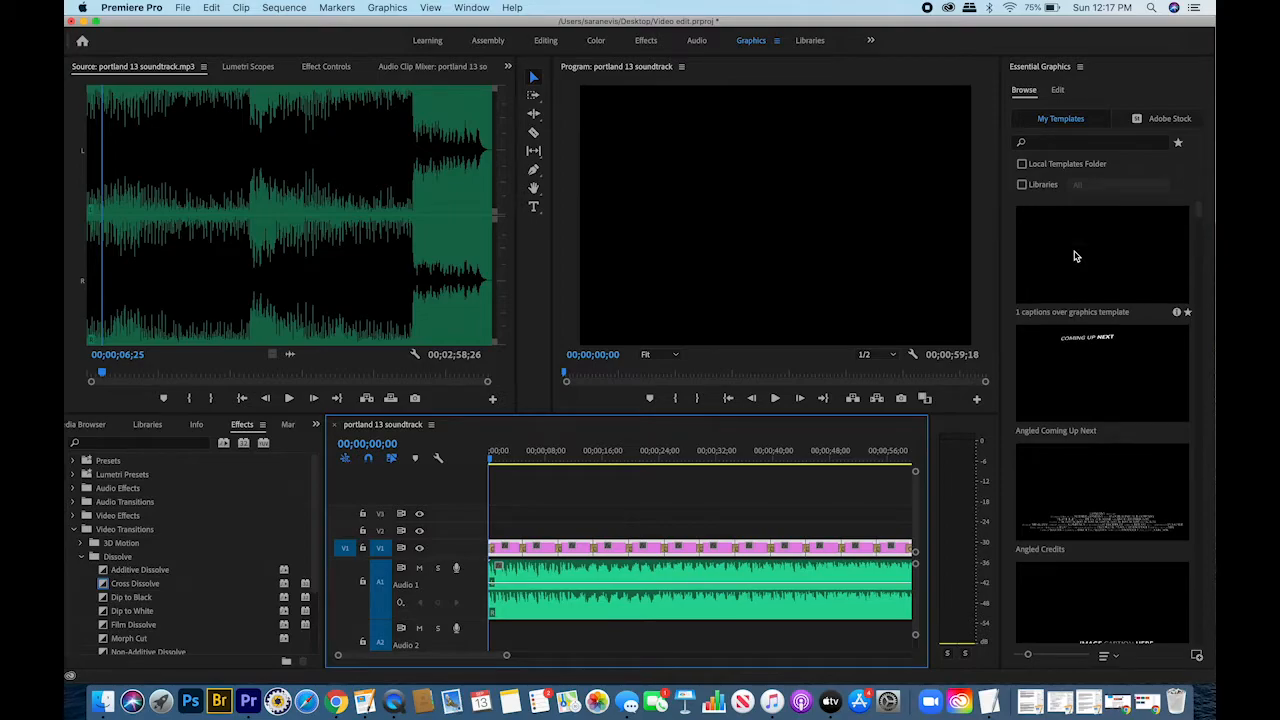
{"action": "left_click_drag", "start_coordinate": [1075, 256], "coordinate": [502, 530]}
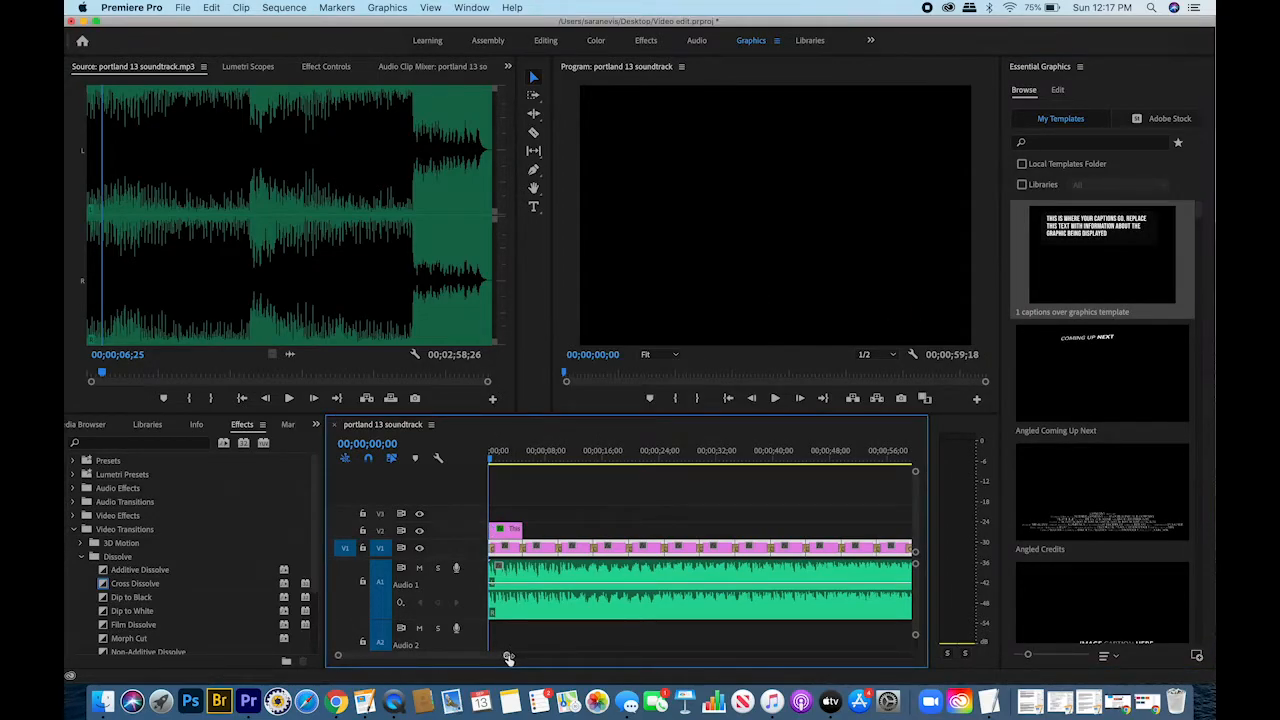
{"action": "left_click_drag", "start_coordinate": [508, 657], "coordinate": [452, 657]}
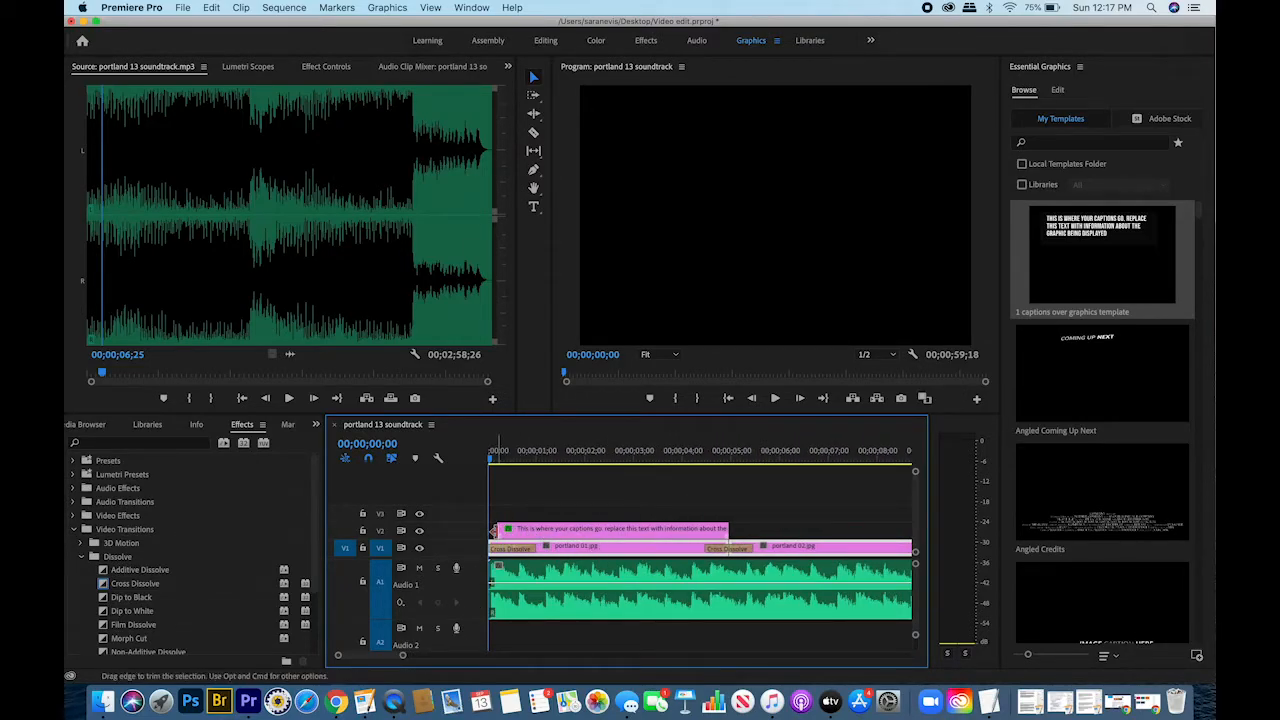
{"action": "left_click_drag", "start_coordinate": [500, 530], "coordinate": [492, 532]}
- Place a second copy of the caption template on V2 above portland 02.jpg and lengthen its end to cover that photo
{"action": "left_click_drag", "start_coordinate": [1085, 262], "coordinate": [736, 530]}
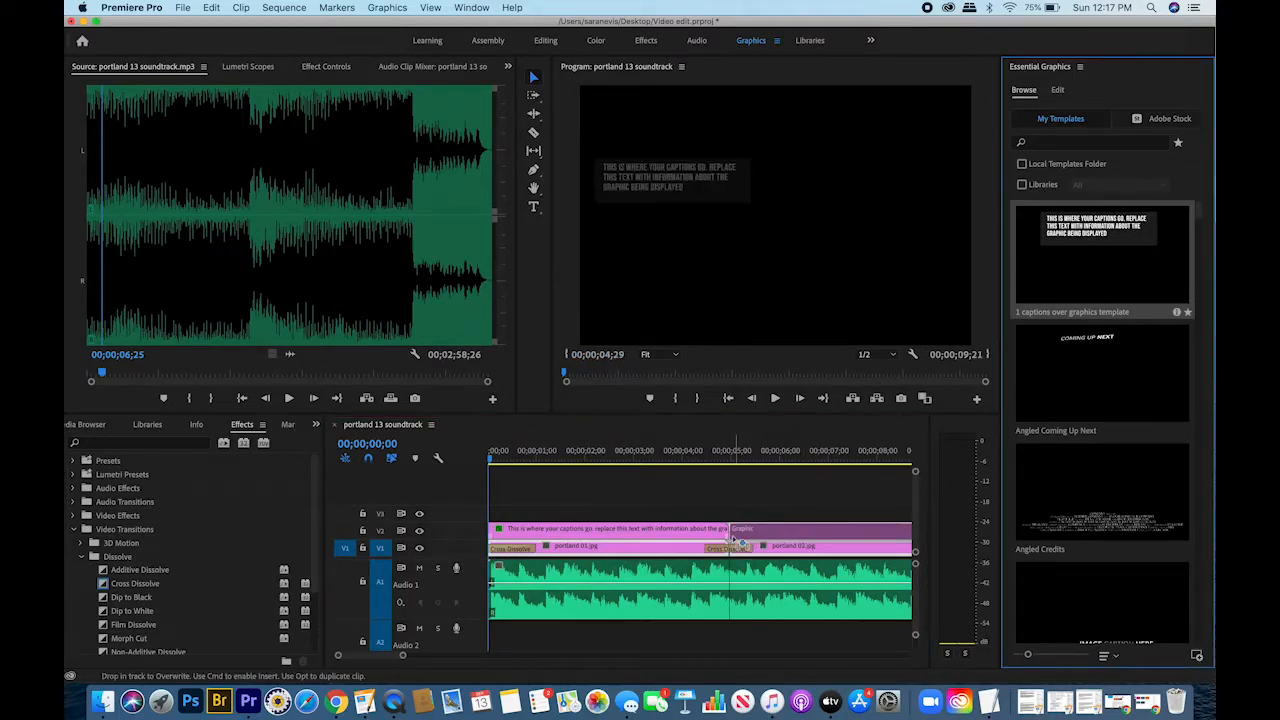
{"action": "scroll", "coordinate": [755, 562], "scroll_direction": "right", "scroll_amount": 5}
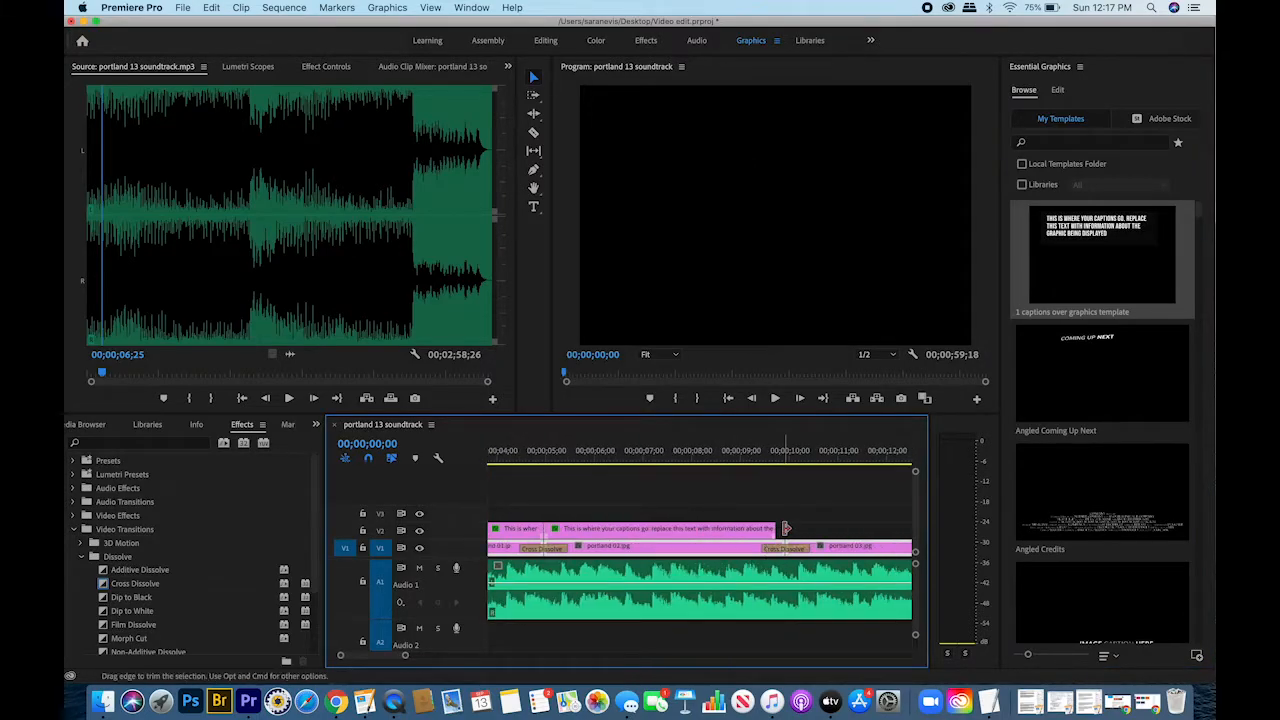
{"action": "left_click_drag", "start_coordinate": [768, 529], "coordinate": [908, 529]}
{"action": "scroll", "coordinate": [587, 540], "scroll_direction": "left", "scroll_amount": 5}
- Replace the first caption's placeholder with "Supporters drive into downtown Portland during a pro-Trump rally", copied from Portland protests text.rtf in TextEdit
{"action": "left_click", "coordinate": [580, 531]}
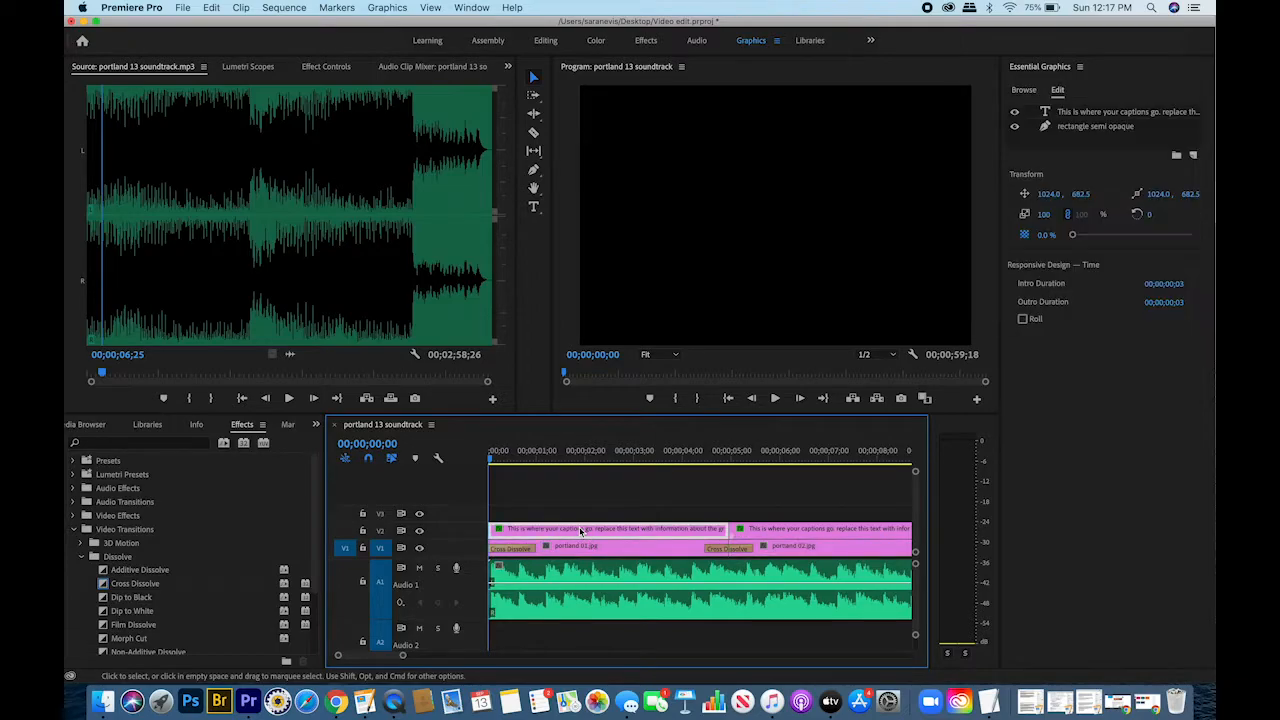
{"action": "left_click", "coordinate": [543, 457]}
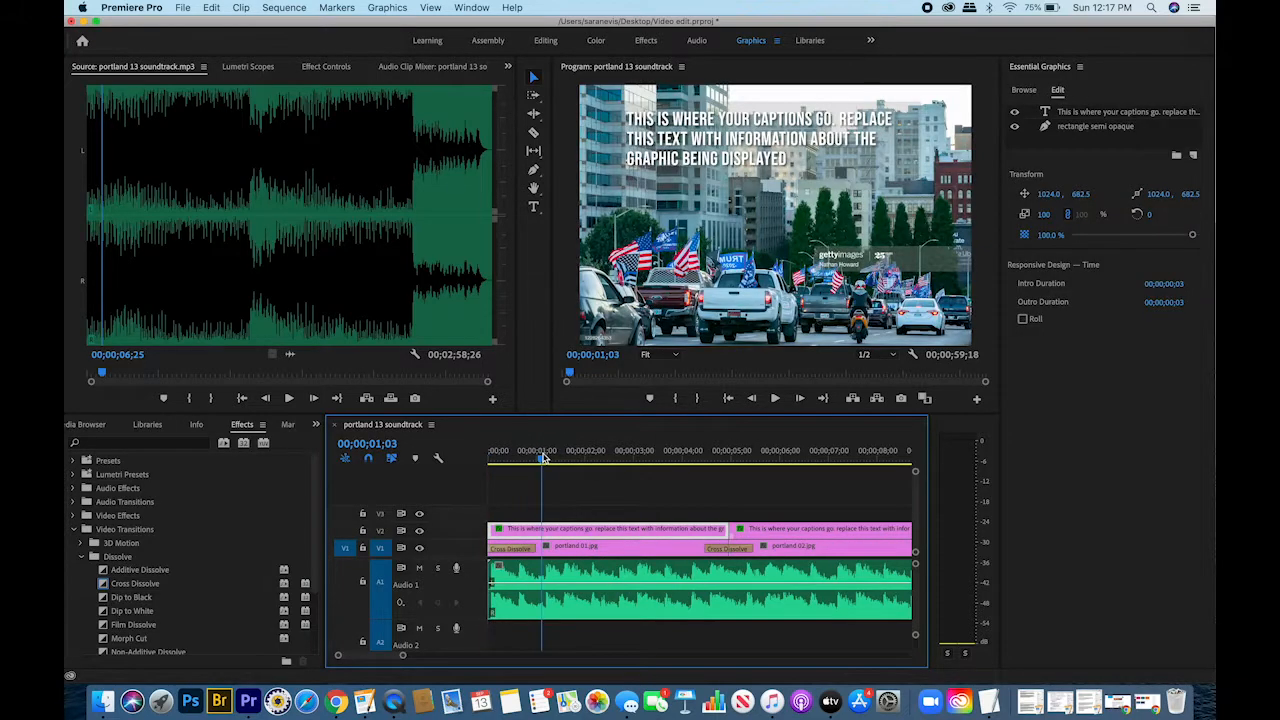
{"action": "mouse_move", "coordinate": [543, 461]}
{"action": "left_mouse_down"}
{"action": "mouse_move", "coordinate": [600, 467]}
{"action": "mouse_move", "coordinate": [529, 470]}
{"action": "mouse_move", "coordinate": [563, 474]}
{"action": "left_mouse_up"}
{"action": "left_click", "coordinate": [535, 208]}
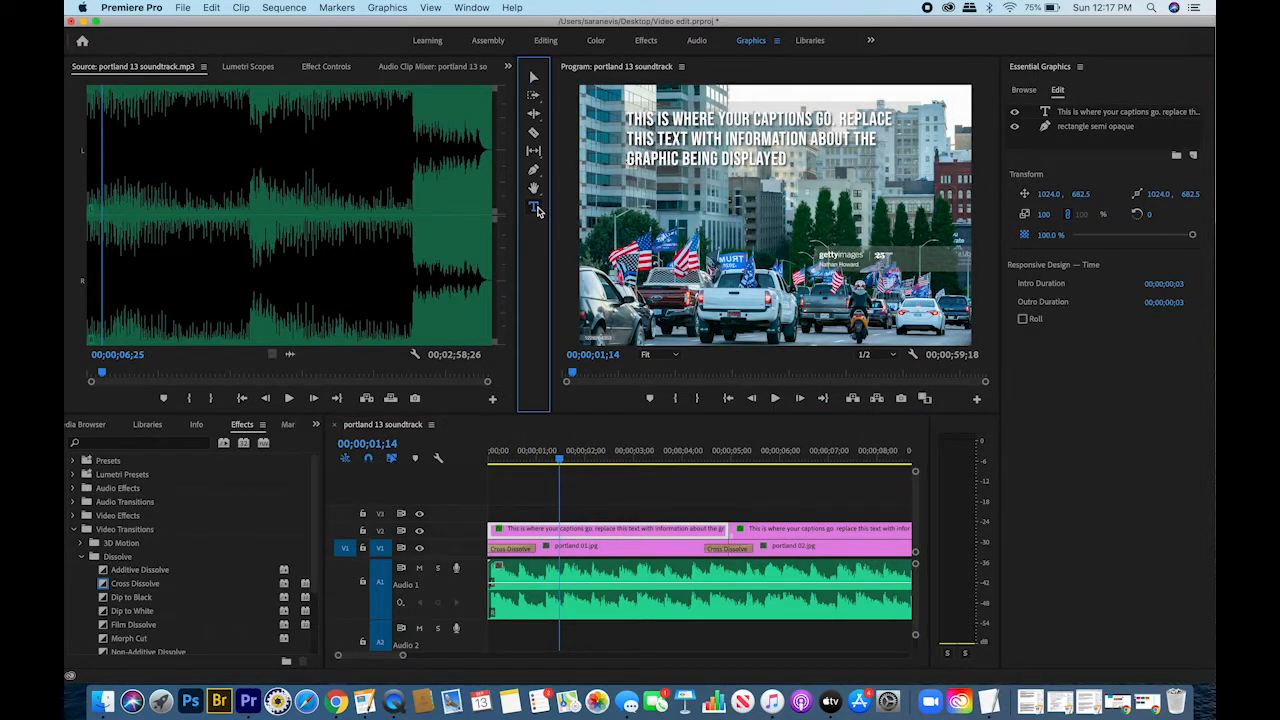
{"action": "left_click", "coordinate": [692, 140]}
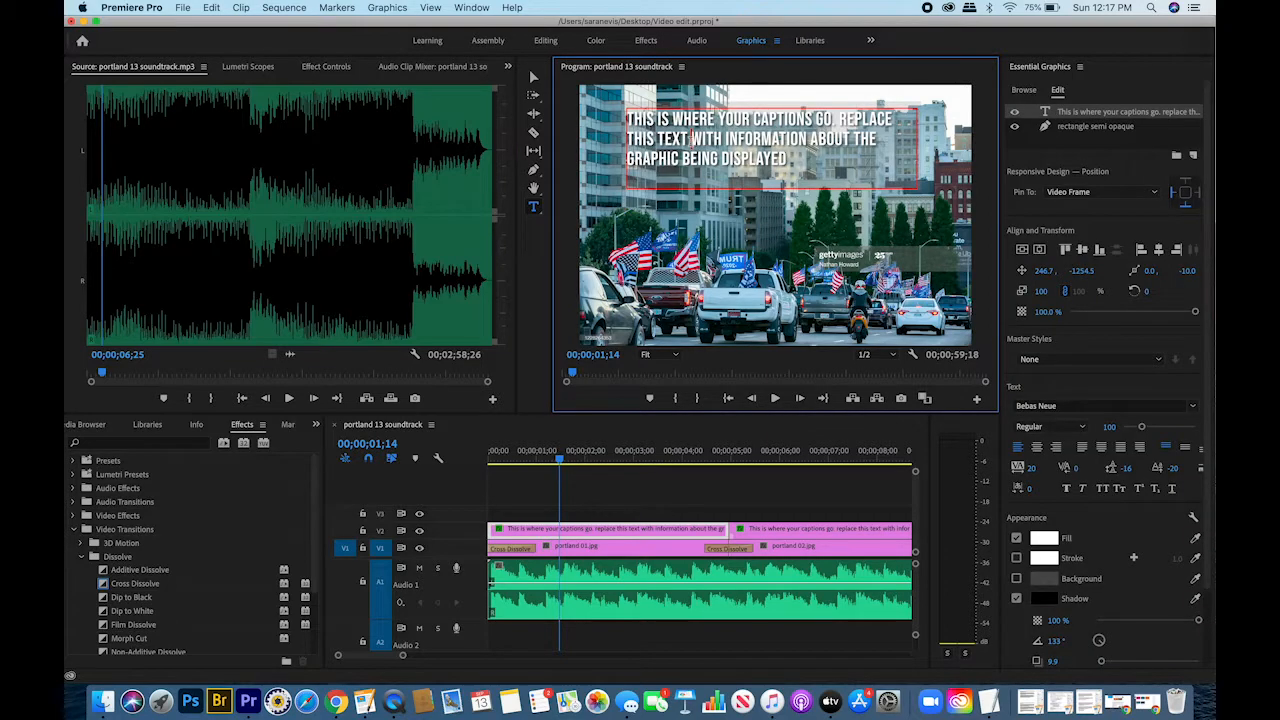
{"action": "key", "text": "super+a"}
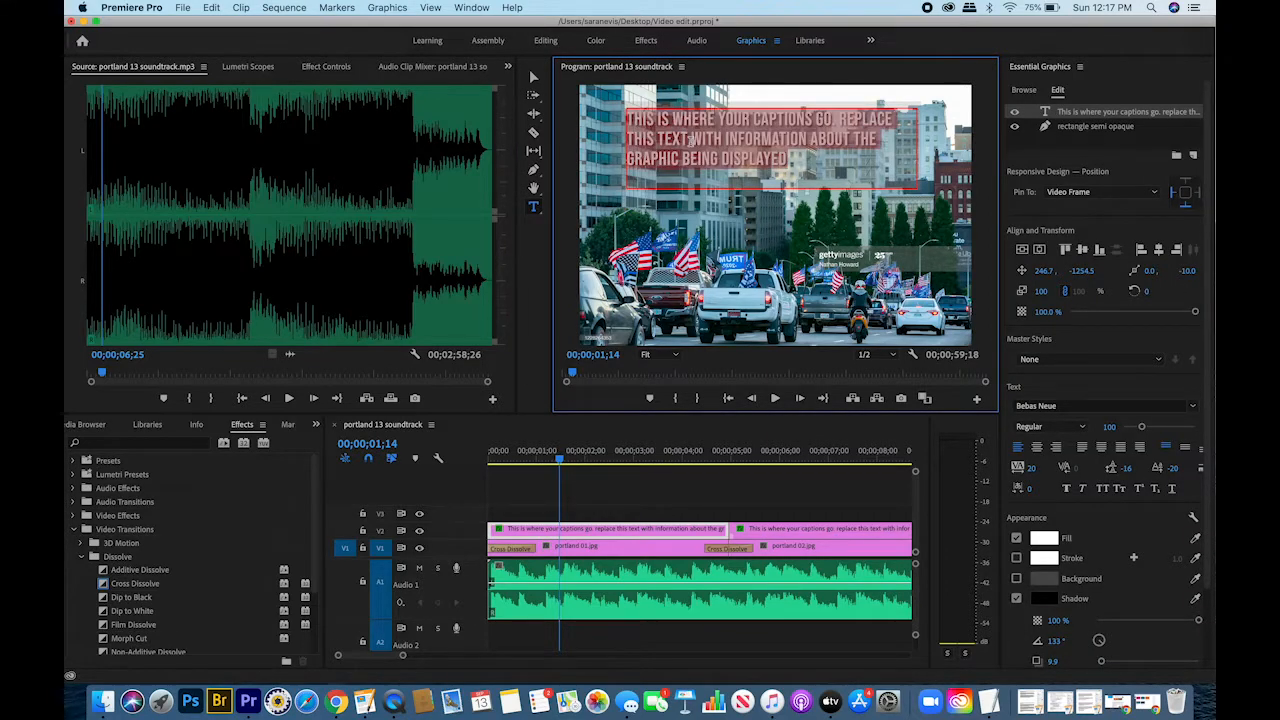
{"action": "left_click", "coordinate": [988, 702]}
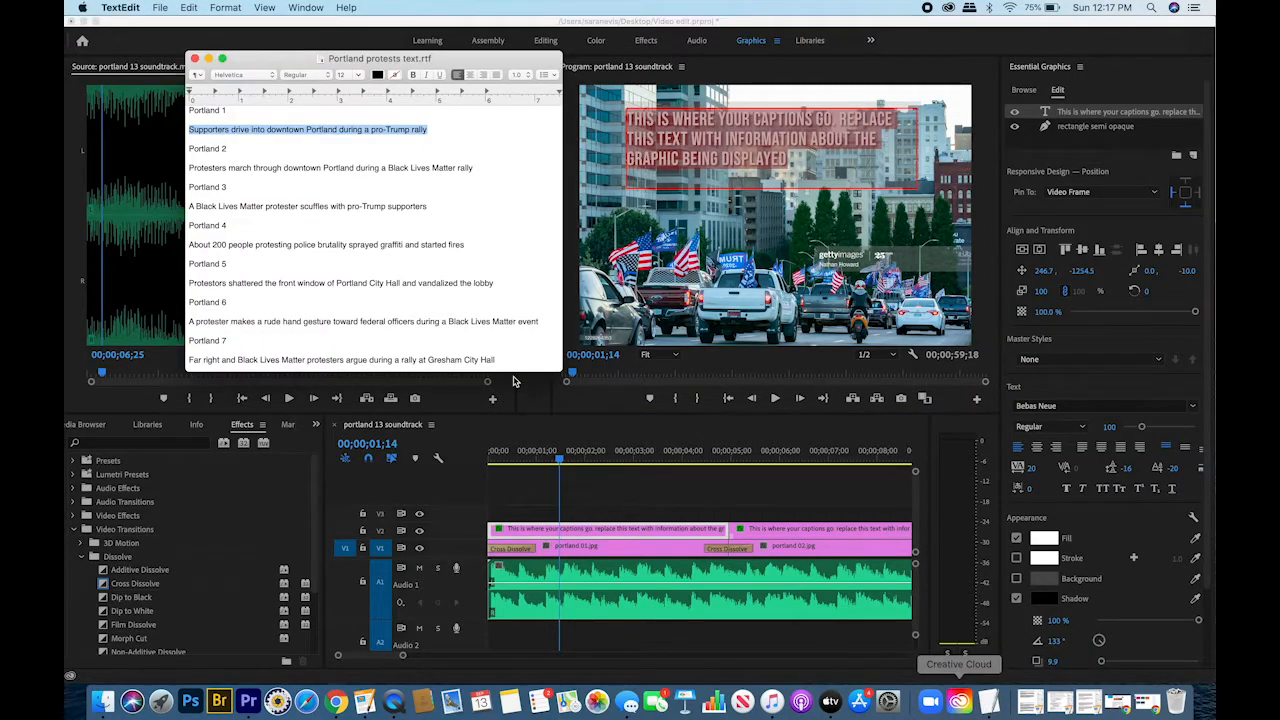
{"action": "key", "text": "super+c"}
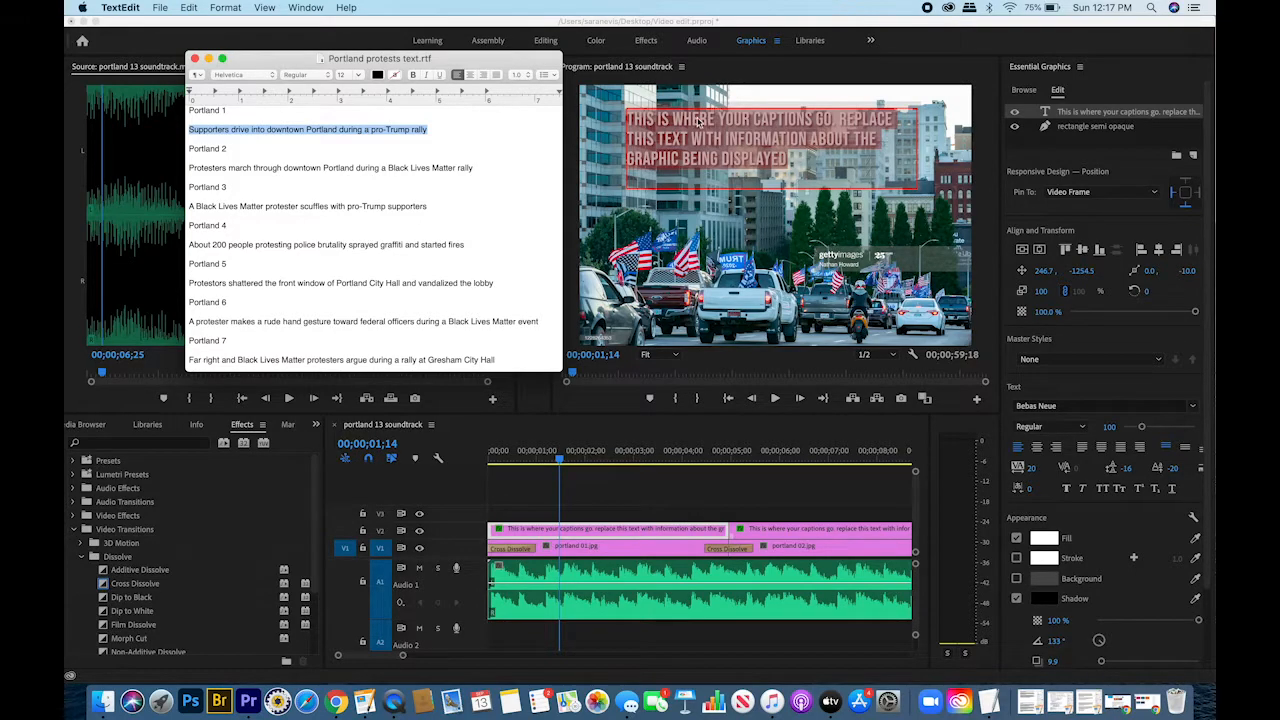
{"action": "left_click", "coordinate": [685, 24]}
{"action": "key", "text": "super+v"}
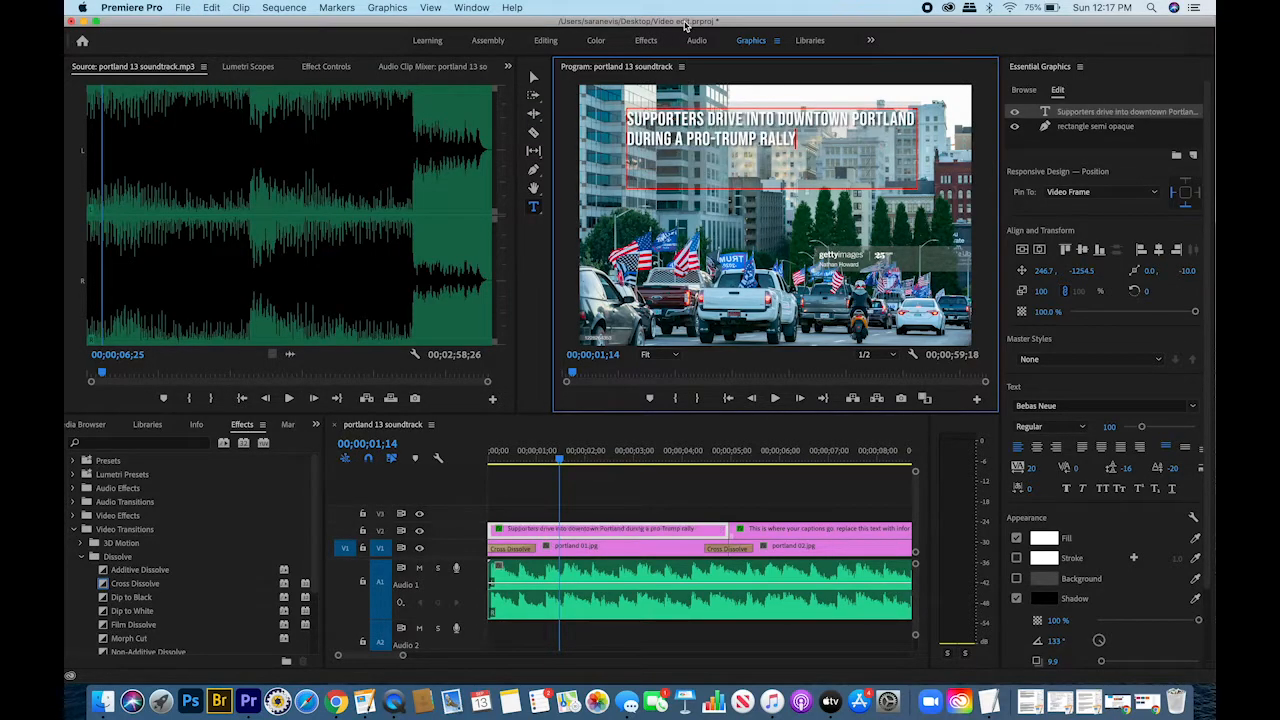
- Select the first caption's text and semi-opaque rectangle together and shift them slightly down on the photo
{"action": "left_click", "coordinate": [534, 77]}
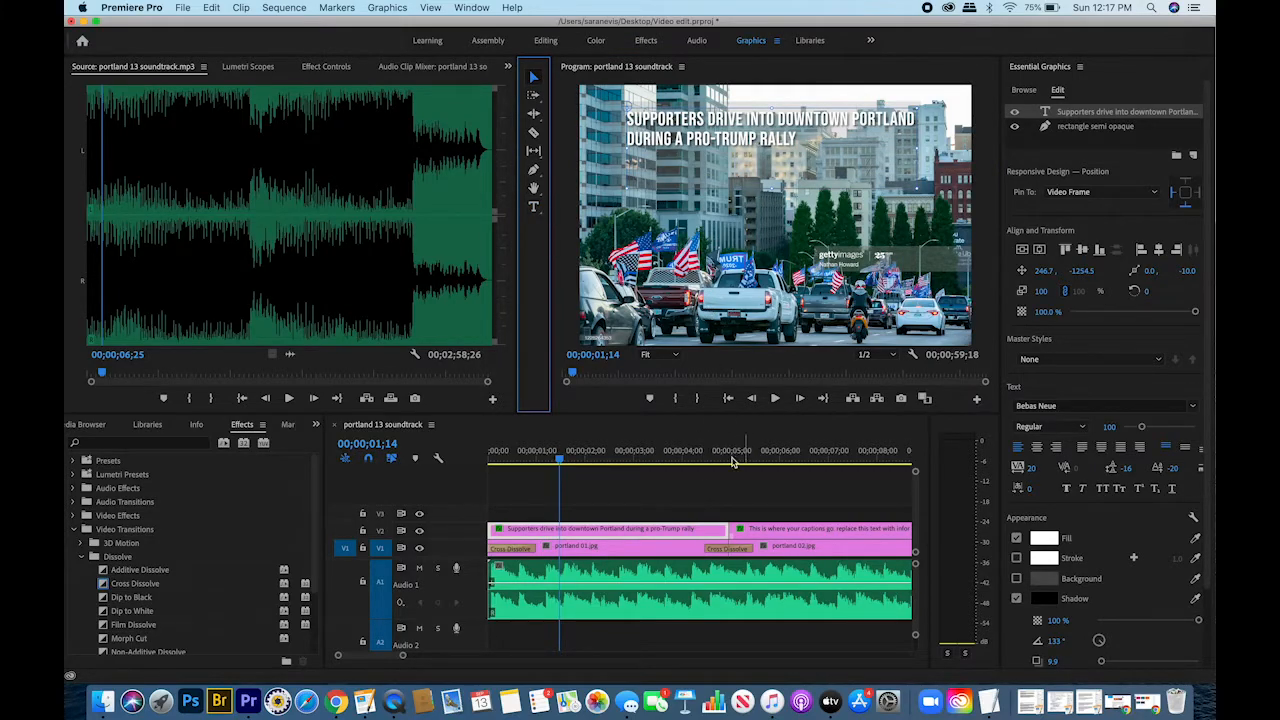
{"action": "left_click_drag", "start_coordinate": [601, 95], "coordinate": [784, 232]}
{"action": "mouse_move", "coordinate": [784, 146]}
{"action": "left_mouse_down"}
{"action": "mouse_move", "coordinate": [772, 270]}
{"action": "mouse_move", "coordinate": [782, 122]}
{"action": "mouse_move", "coordinate": [786, 156]}
{"action": "left_mouse_up"}
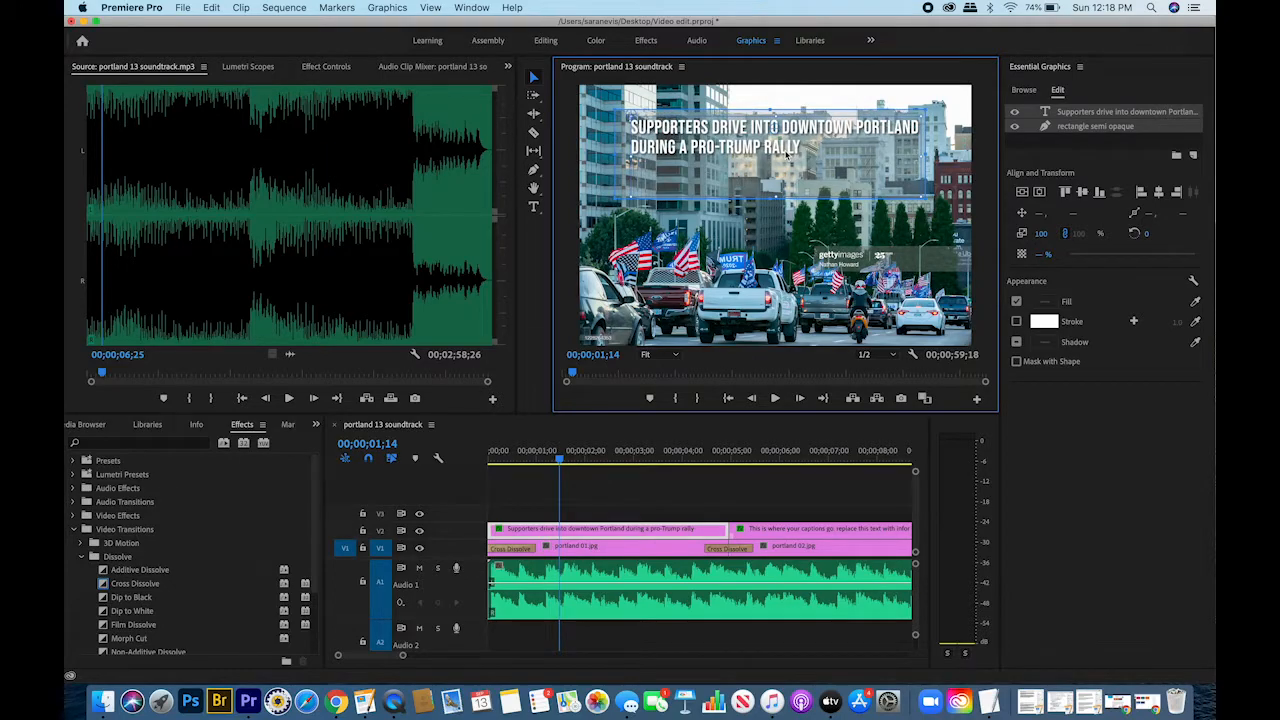
- Replace the second caption's placeholder with "Protesters march through downtown Portland during a Black Lives Matter rally", copied from Portland protests text.rtf
{"action": "left_click", "coordinate": [793, 452]}
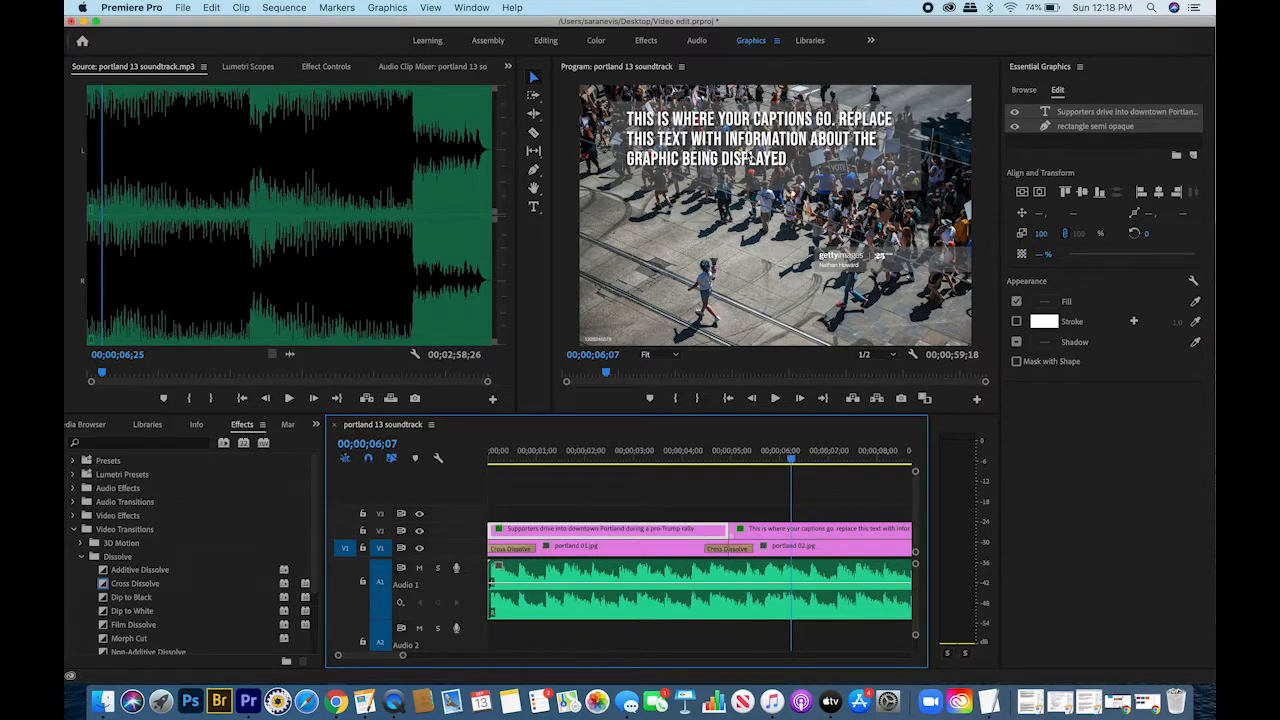
{"action": "left_click", "coordinate": [533, 206]}
{"action": "left_click", "coordinate": [668, 145]}
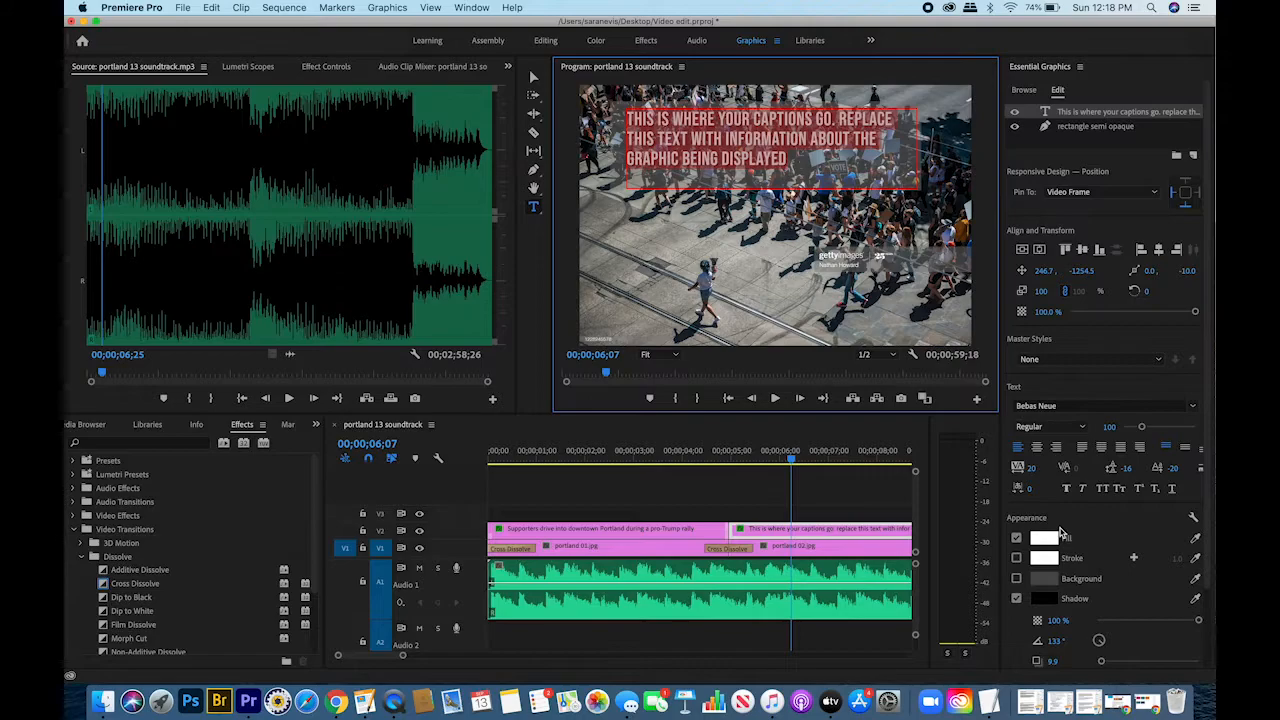
{"action": "left_click", "coordinate": [988, 701]}
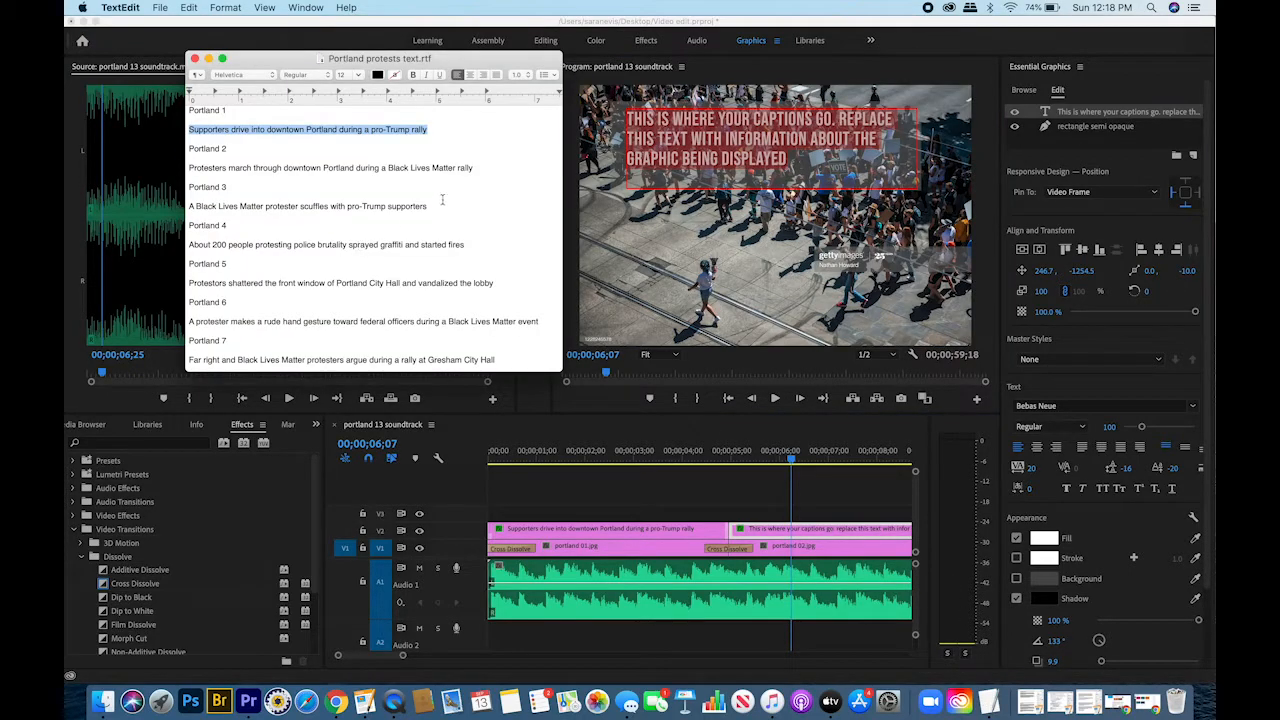
{"action": "left_click_drag", "start_coordinate": [474, 172], "coordinate": [186, 169]}
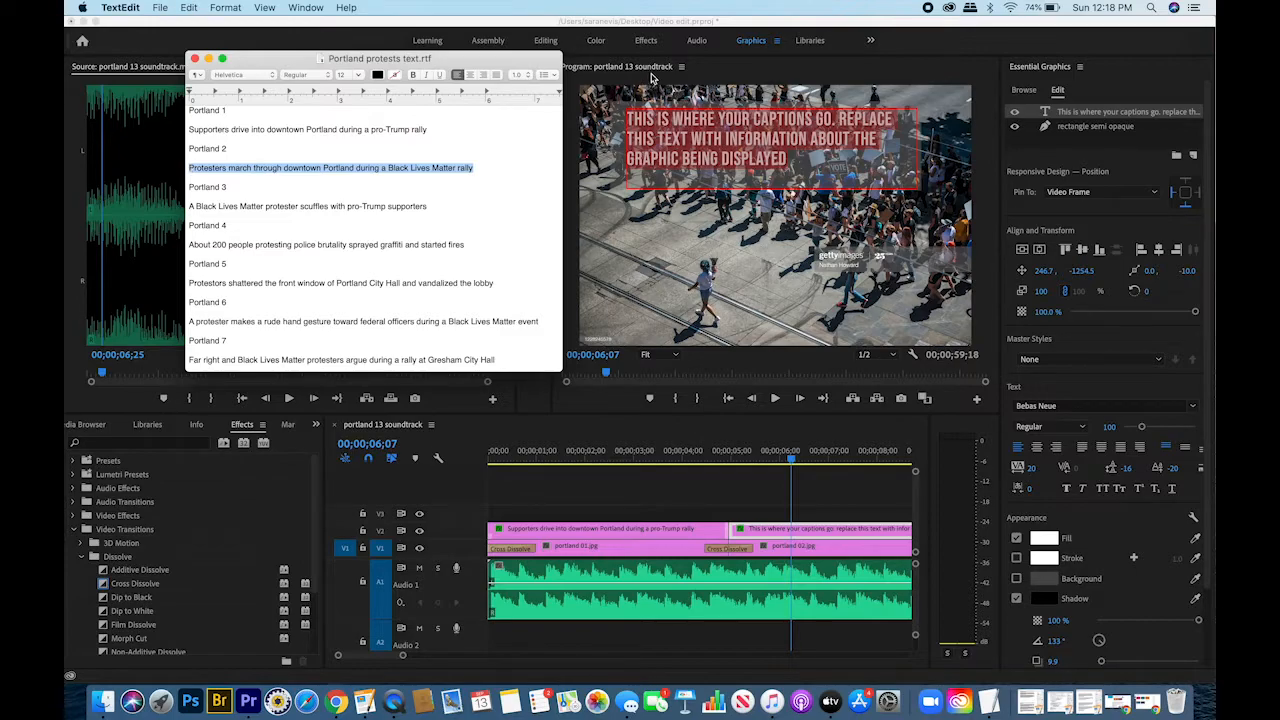
{"action": "left_click", "coordinate": [668, 20]}
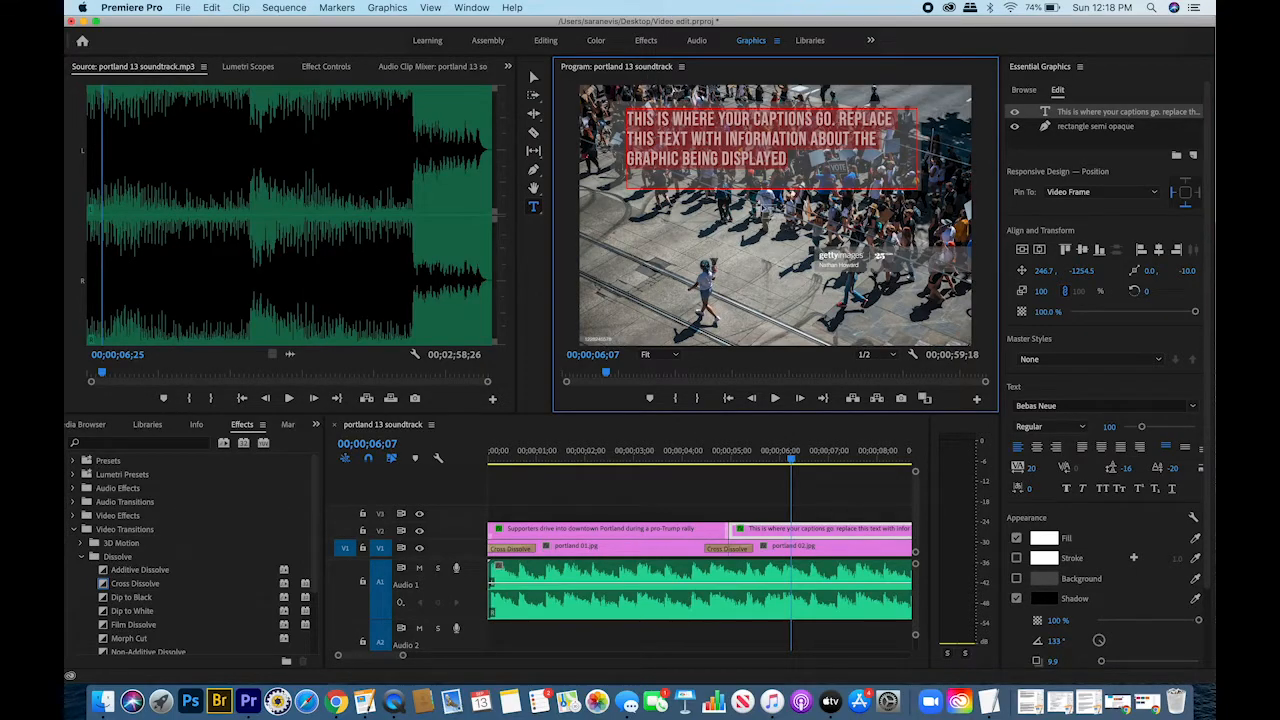
{"action": "key", "text": "super+v"}
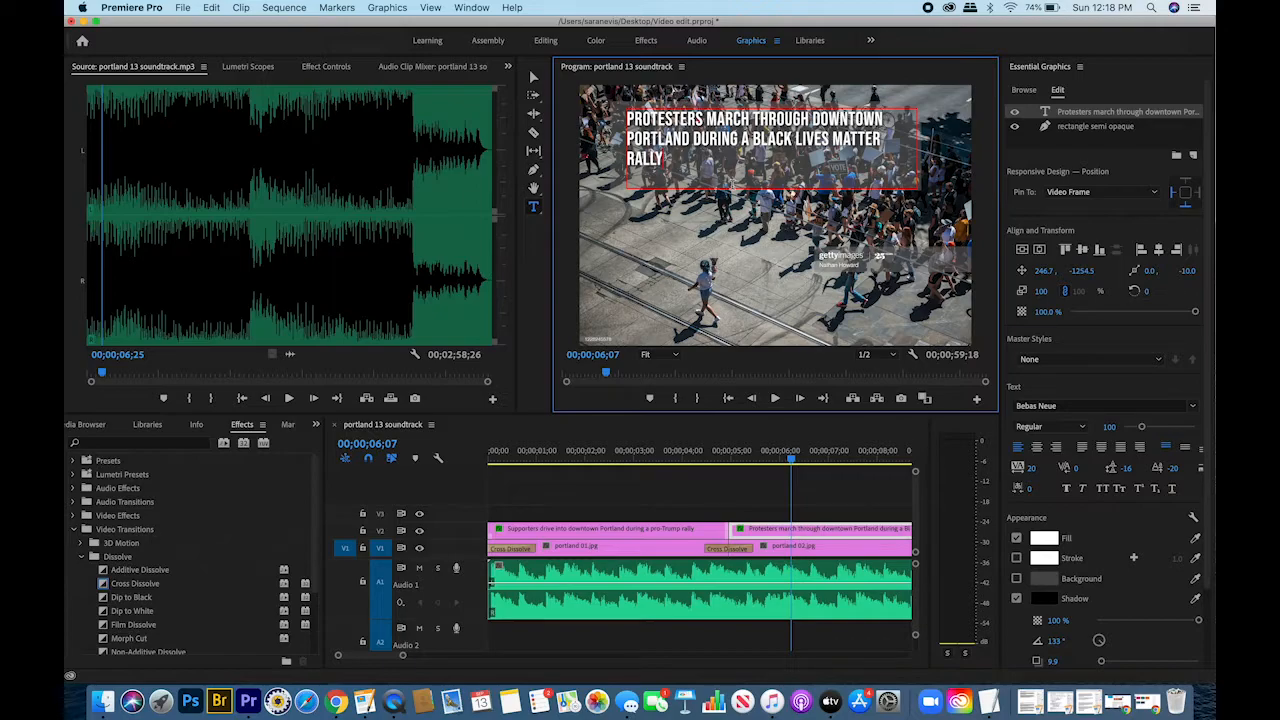
- Select the second caption's text and semi-opaque rectangle together and move them to the lower part of the photo
{"action": "left_click", "coordinate": [532, 77]}
{"action": "left_click_drag", "start_coordinate": [597, 99], "coordinate": [754, 226]}
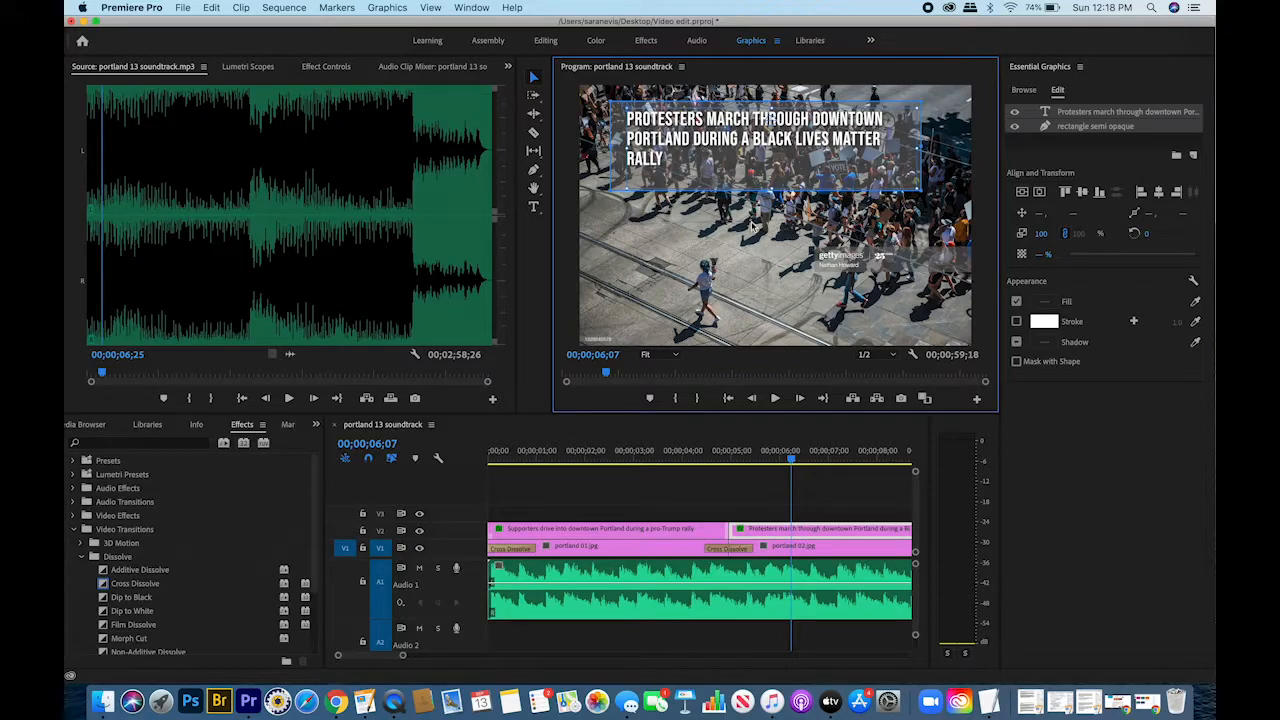
{"action": "left_click_drag", "start_coordinate": [786, 162], "coordinate": [768, 327]}
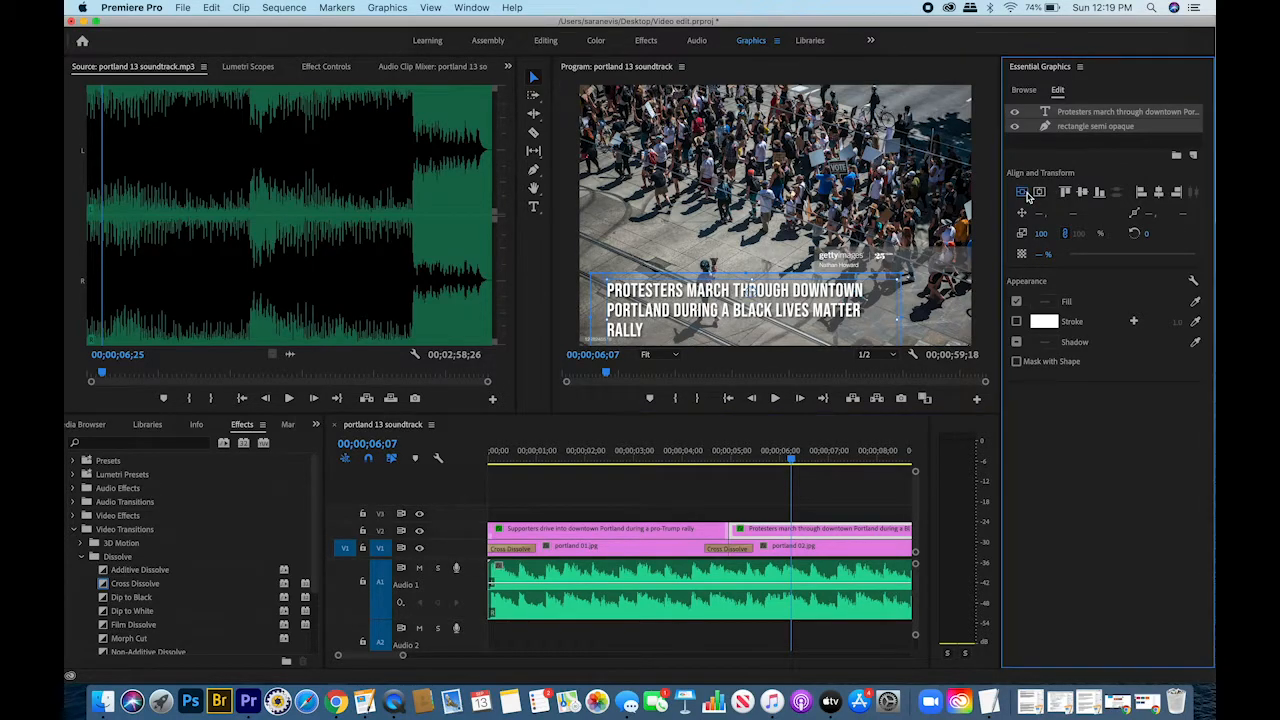
- Center the second caption's text and rectangle horizontally in the frame and settle them just above the photo's lower edge
{"action": "left_click", "coordinate": [1023, 192]}
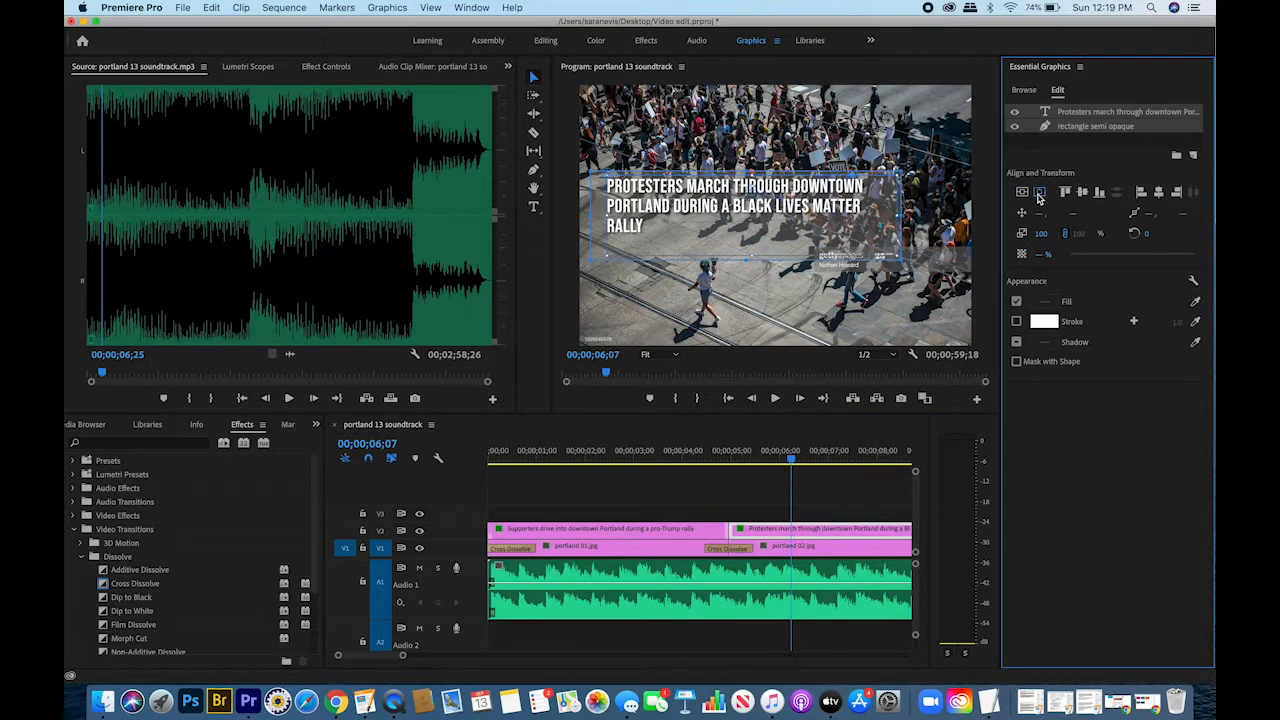
{"action": "left_click", "coordinate": [1039, 192]}
{"action": "left_click_drag", "start_coordinate": [686, 219], "coordinate": [690, 334]}
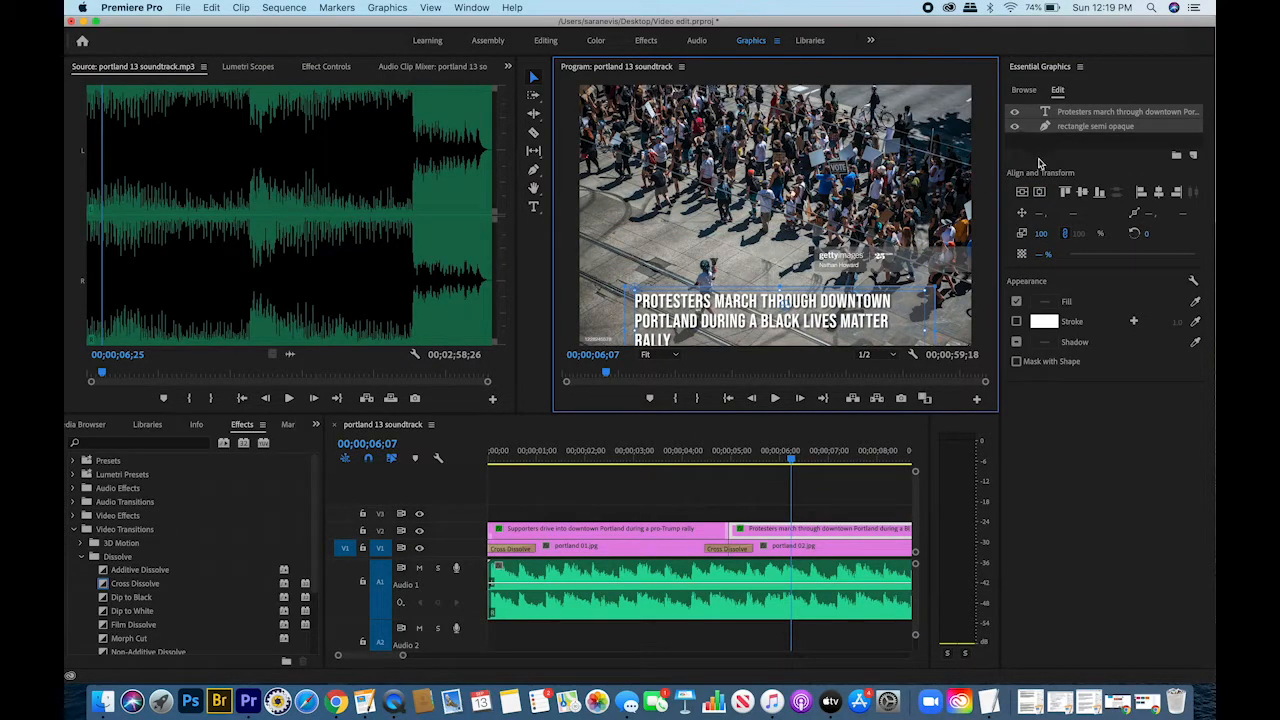
{"action": "left_click", "coordinate": [1040, 193]}
{"action": "left_click_drag", "start_coordinate": [830, 322], "coordinate": [826, 311]}
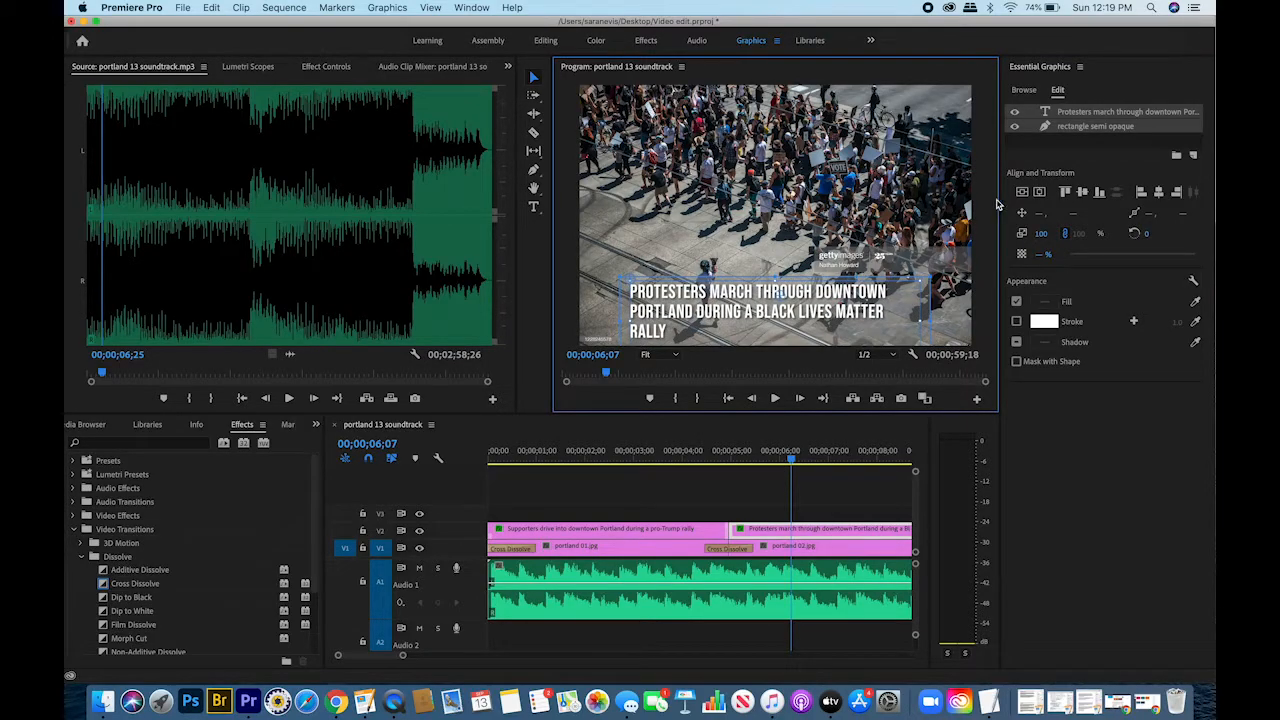
{"action": "left_click", "coordinate": [1040, 193]}
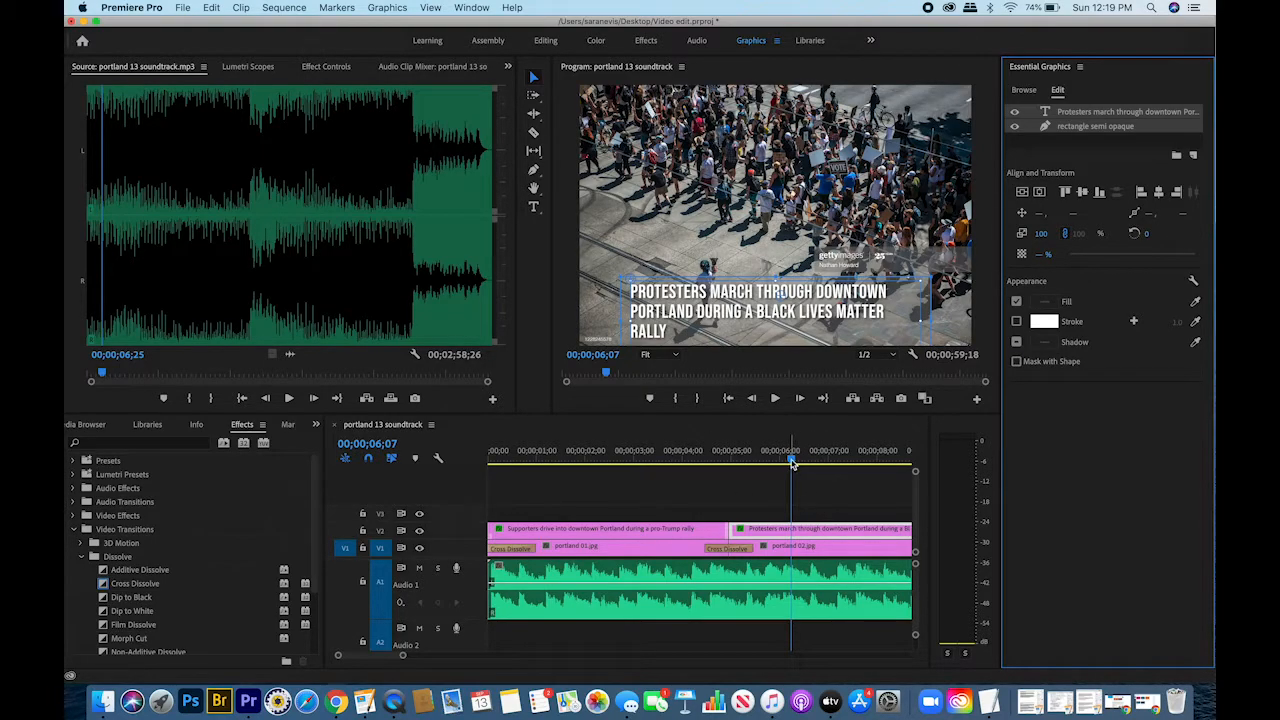
- Fade in the soundtrack over about its first 2 seconds with volume keyframes, and lower its level after the fade
{"action": "left_click", "coordinate": [729, 398]}
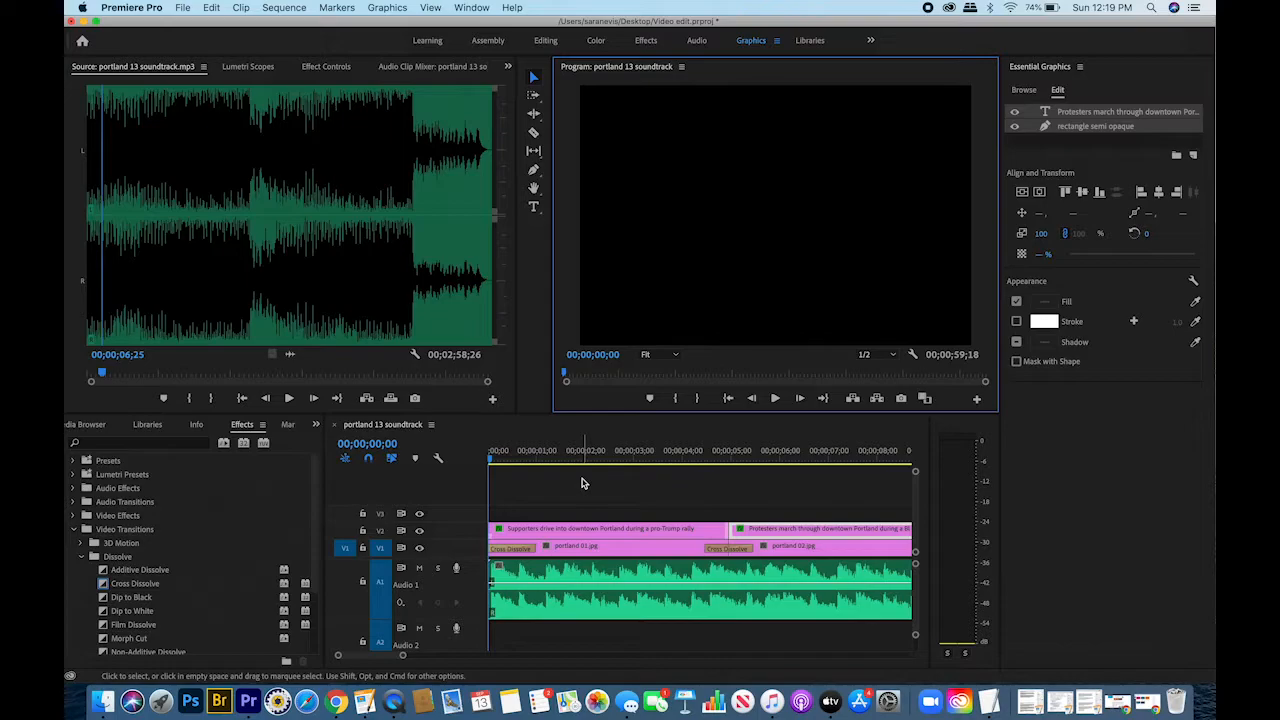
{"action": "left_click", "coordinate": [583, 585]}
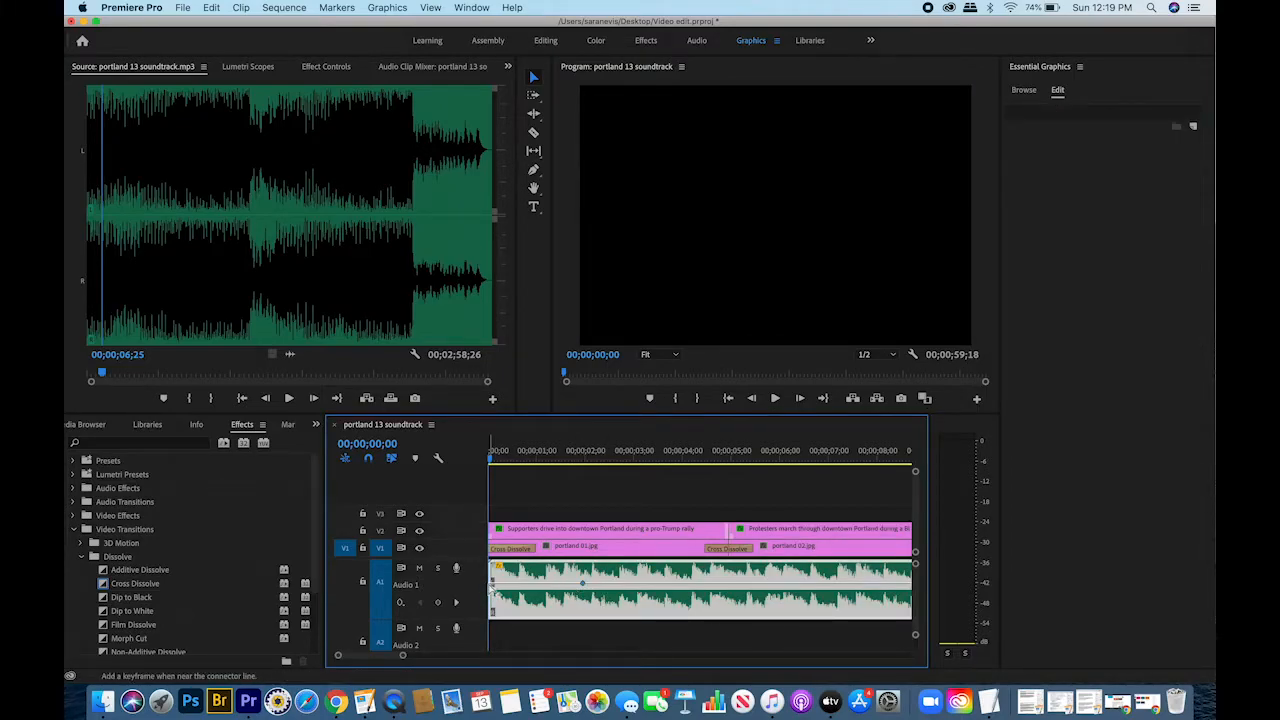
{"action": "left_click_drag", "start_coordinate": [491, 584], "coordinate": [490, 600]}
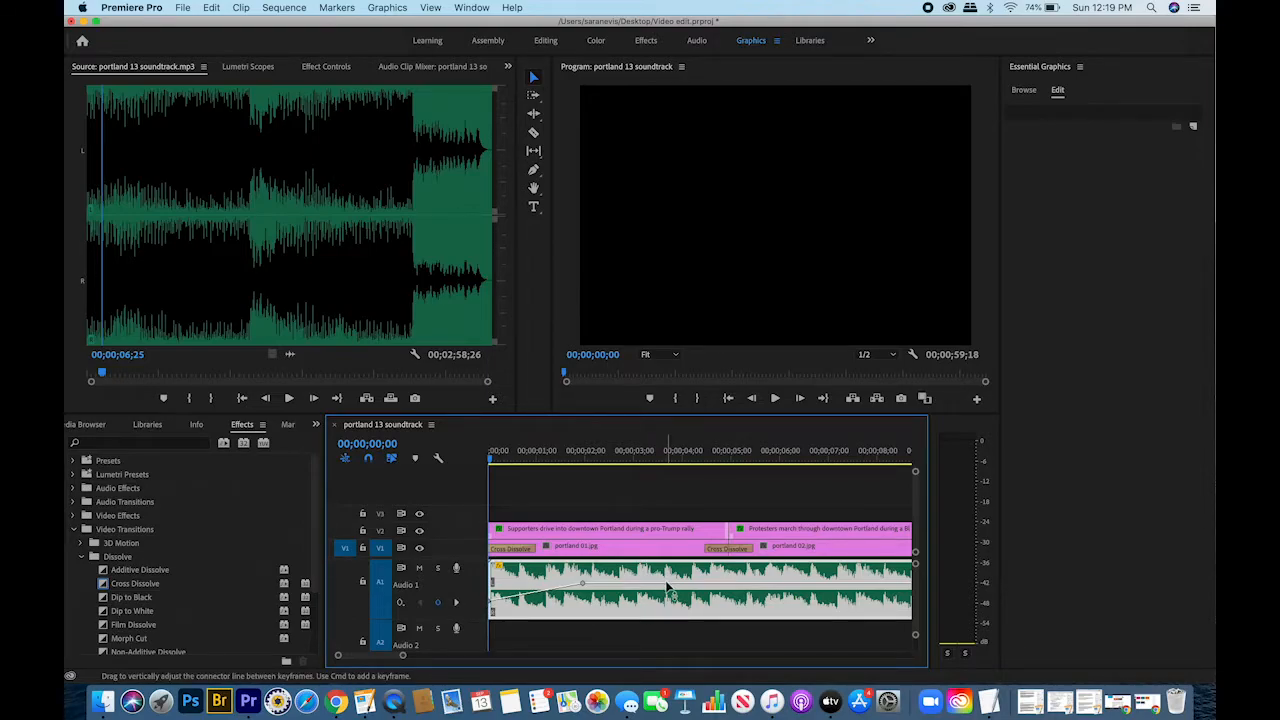
{"action": "left_click_drag", "start_coordinate": [668, 588], "coordinate": [674, 600]}
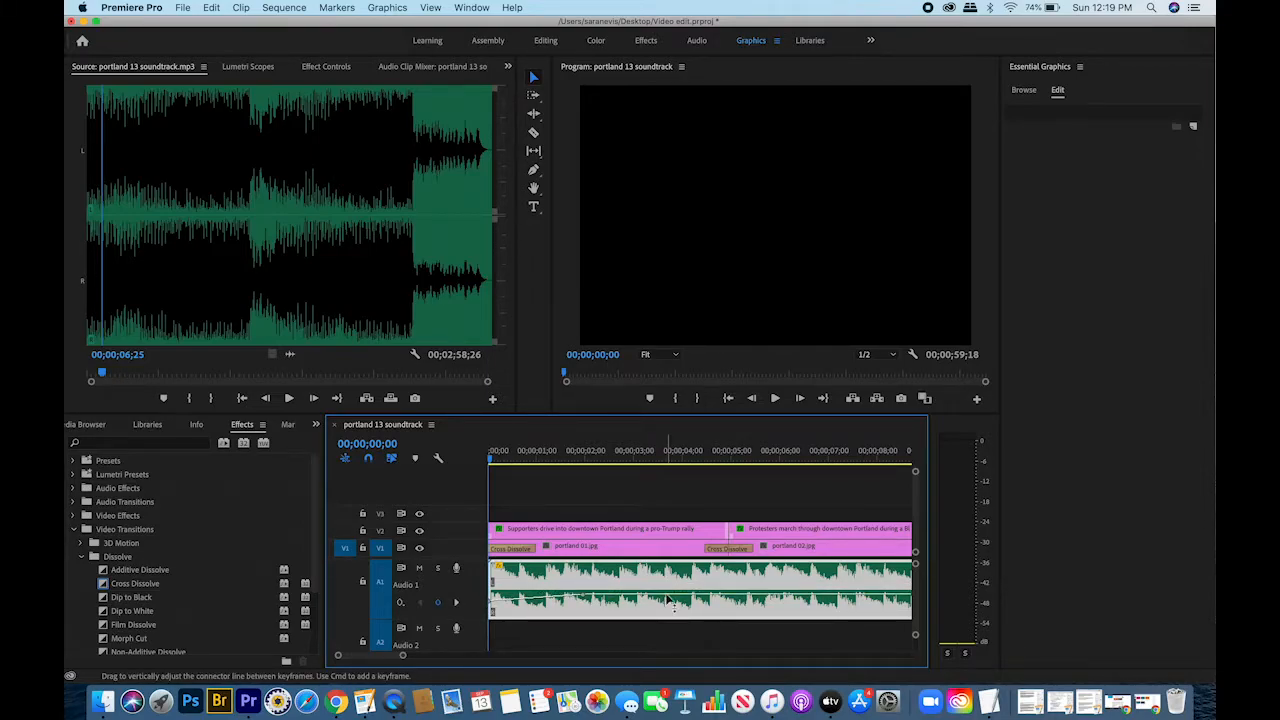
- Fade out the soundtrack's end with volume keyframes, lowering the last keyframe at the clip's end to about -16.7 dB
{"action": "scroll", "coordinate": [721, 595], "scroll_direction": "right", "scroll_amount": 10}
{"action": "scroll", "coordinate": [722, 598], "scroll_direction": "right", "scroll_amount": 5}
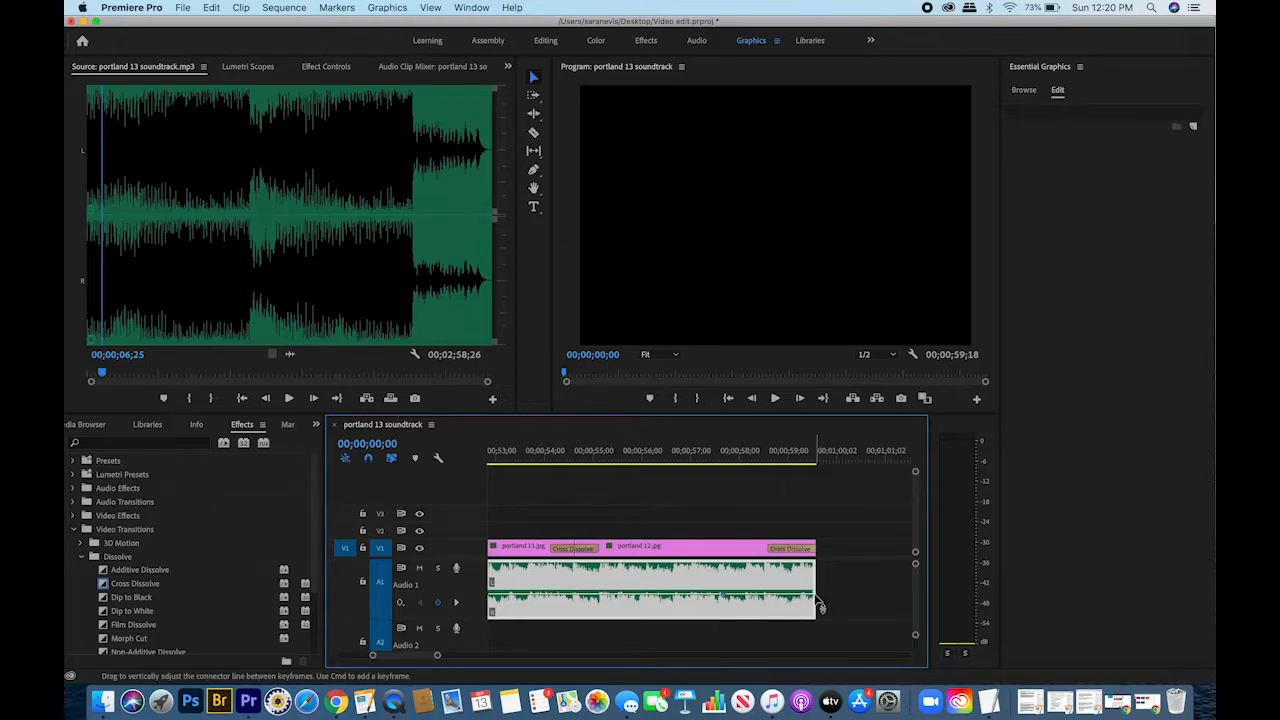
{"action": "left_click_drag", "start_coordinate": [819, 605], "coordinate": [815, 602]}
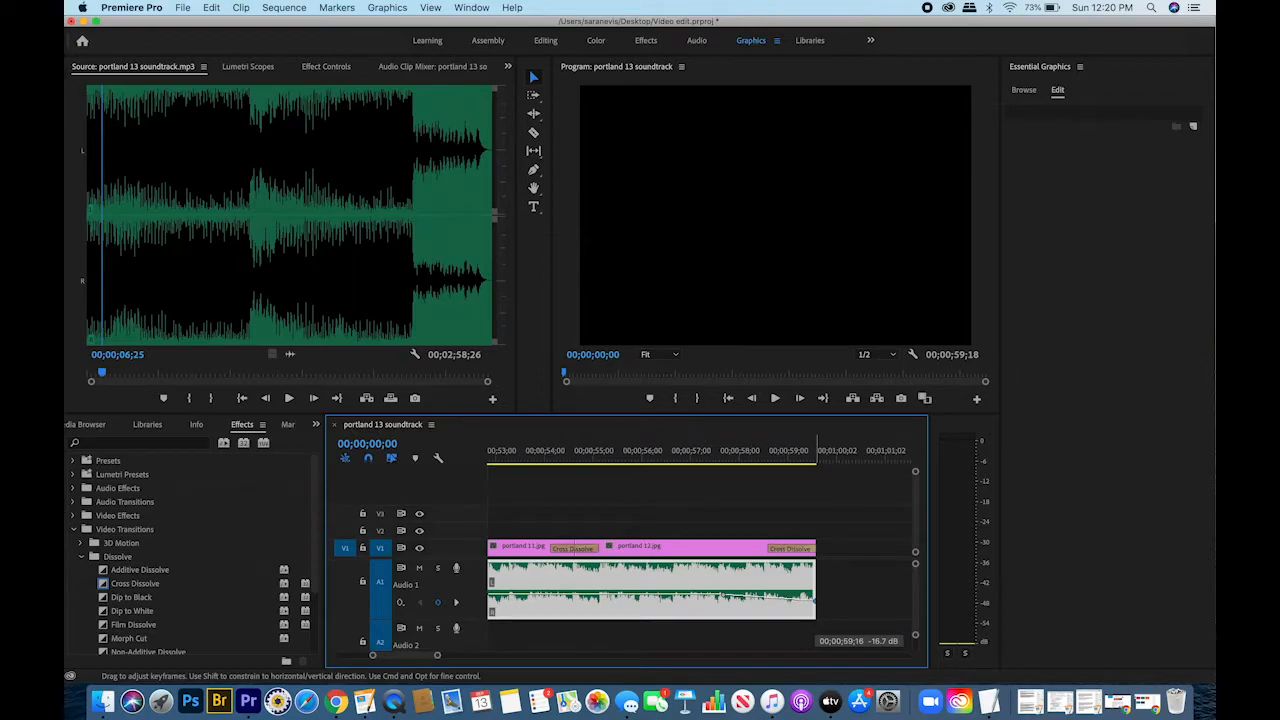
{"action": "left_click_drag", "start_coordinate": [815, 602], "coordinate": [815, 602]}
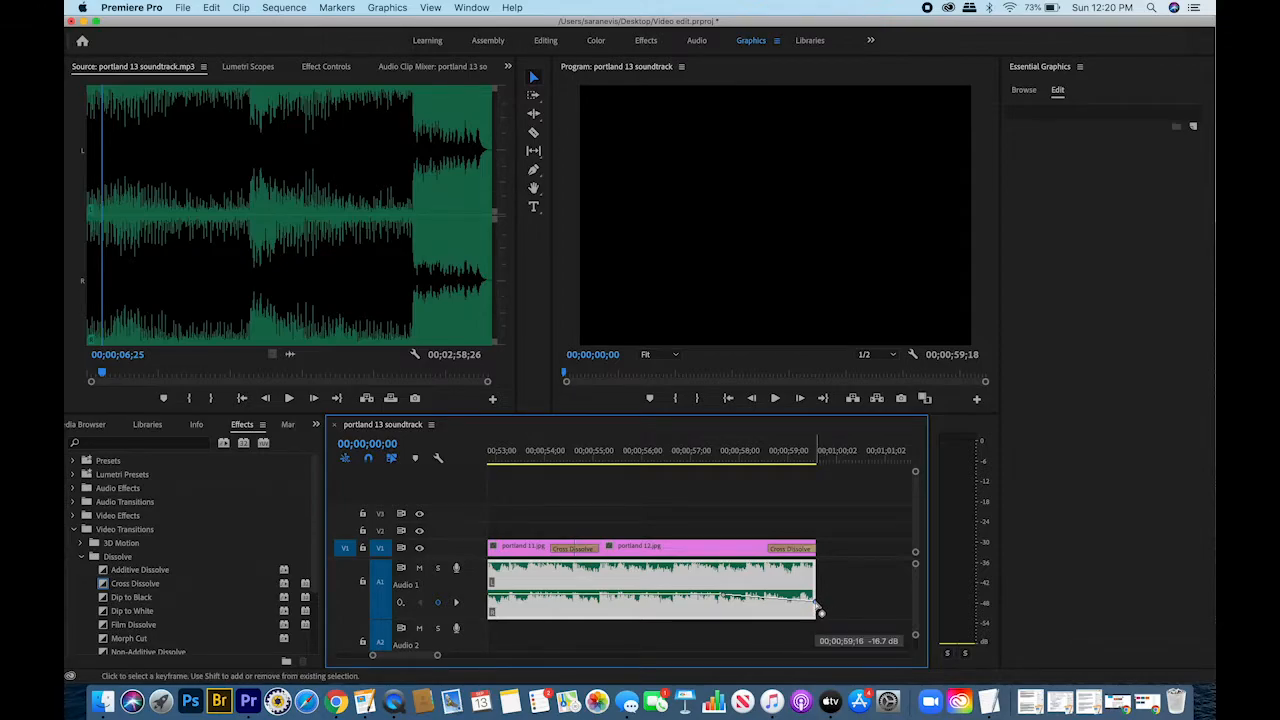
{"action": "left_click_drag", "start_coordinate": [818, 608], "coordinate": [815, 602]}
- Play the sequence from its start through the first two captioned photos to check the captions, dissolves and soundtrack fade-in
{"action": "left_click", "coordinate": [727, 399]}
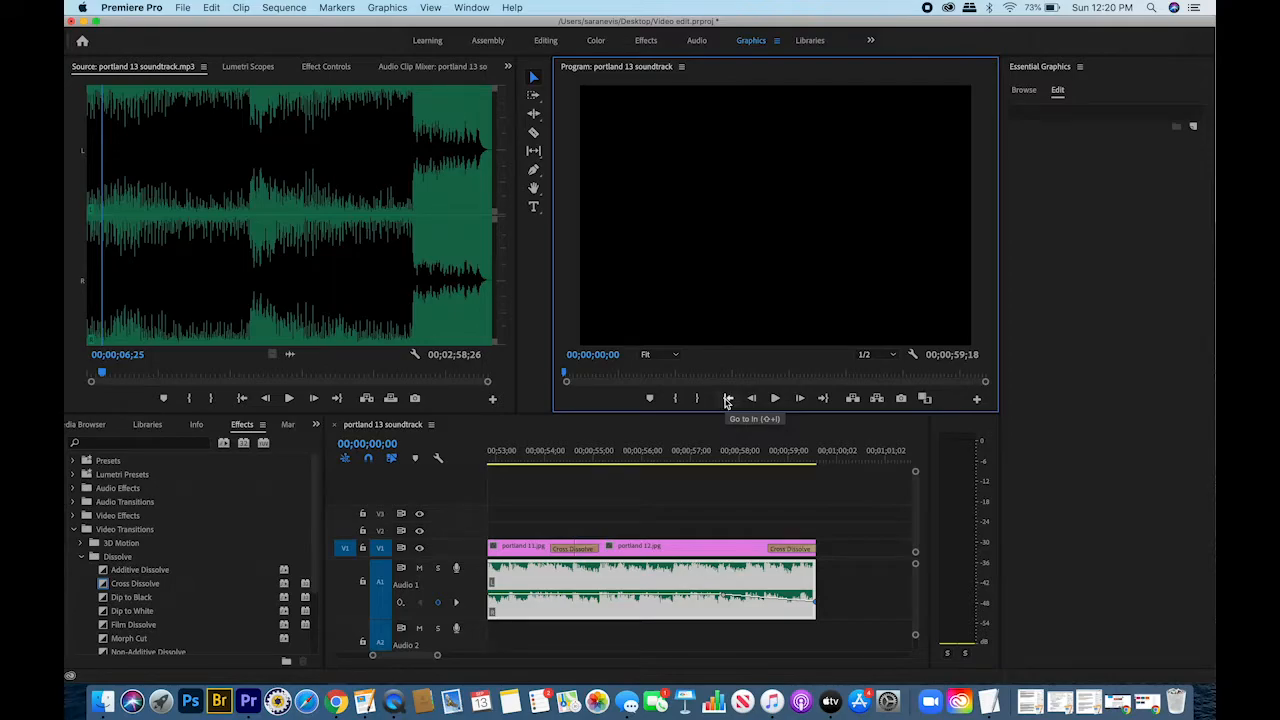
{"action": "key", "text": "space"}
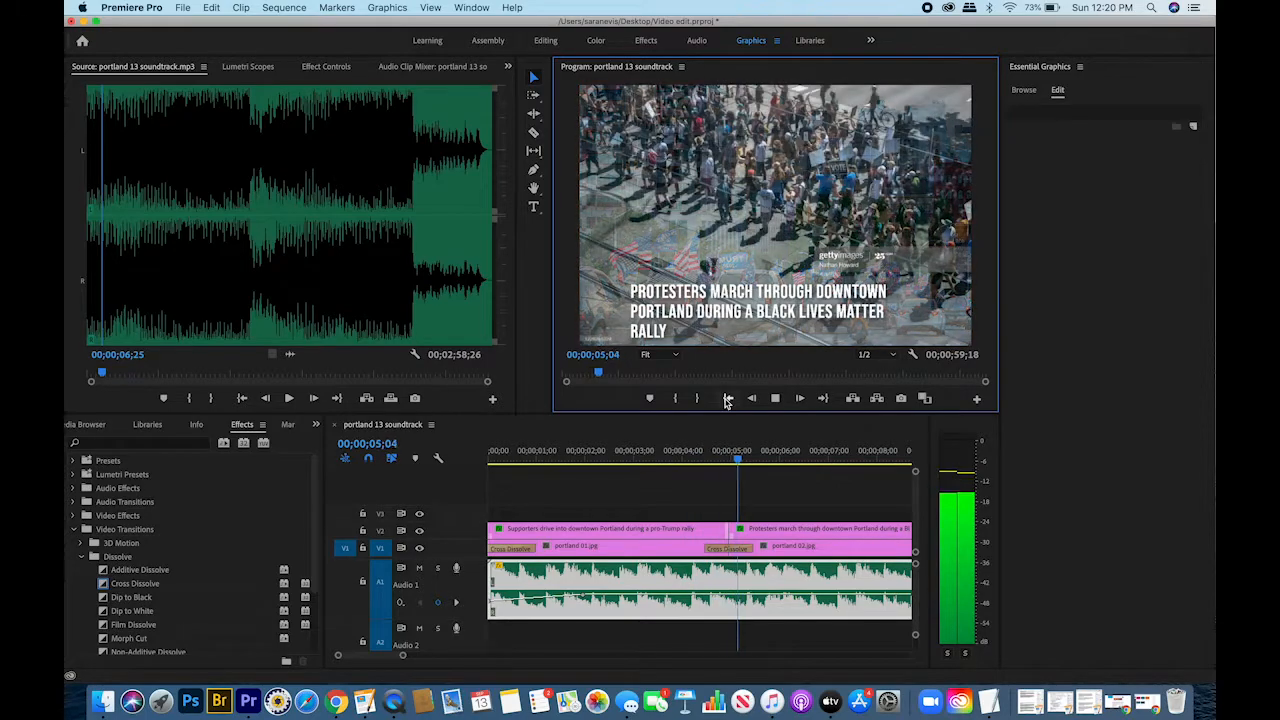
{"action": "key", "text": "space"}
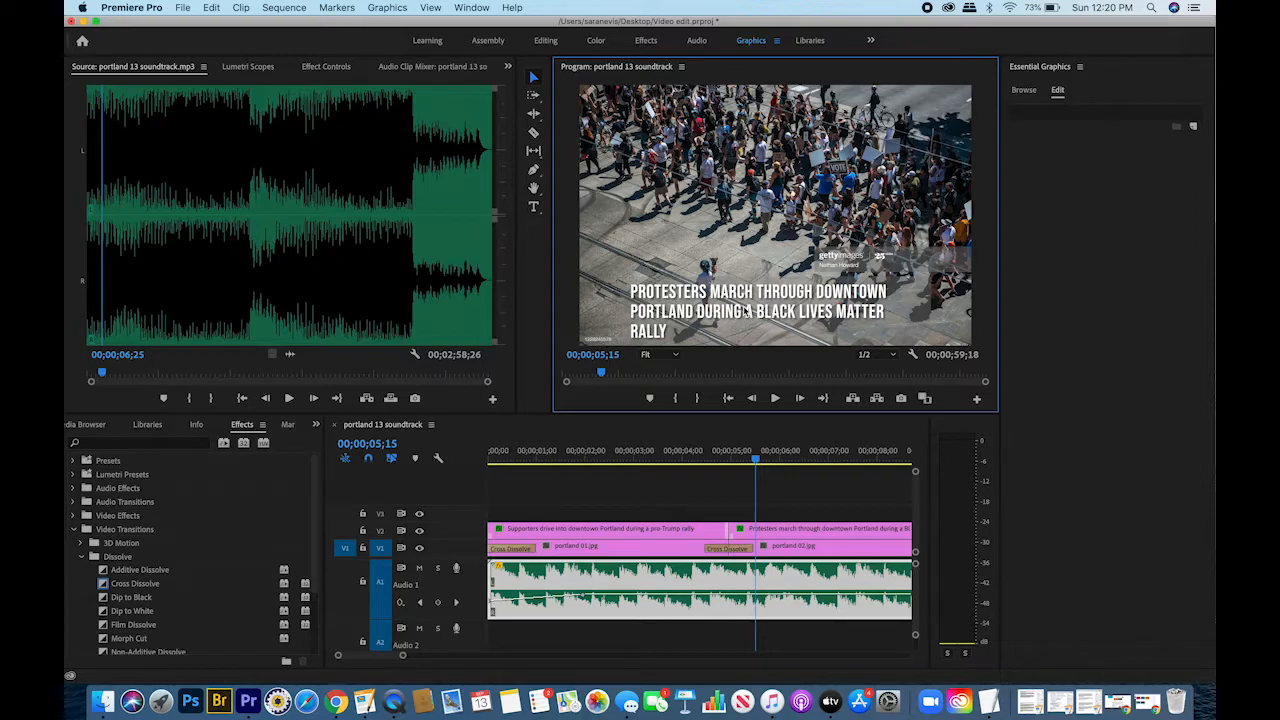
- Save the project as Video edit on the Desktop, replacing the existing project file
{"action": "left_click", "coordinate": [184, 8]}
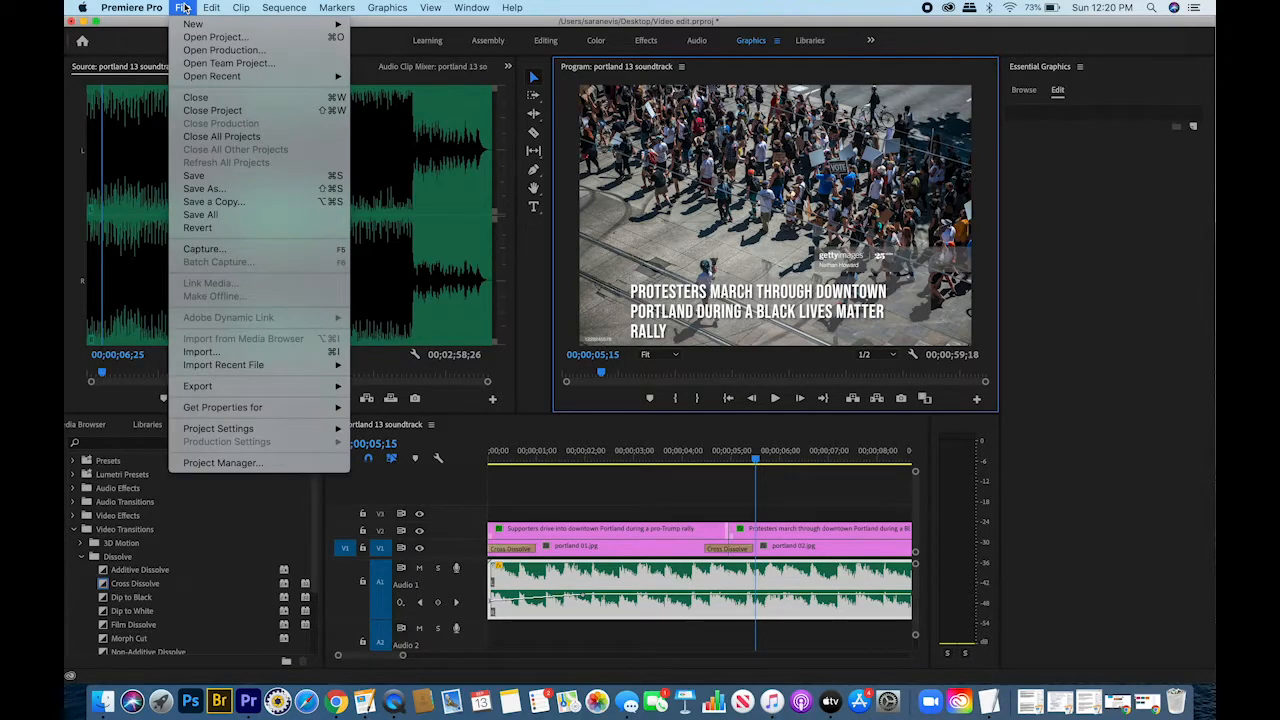
{"action": "left_click", "coordinate": [216, 190]}
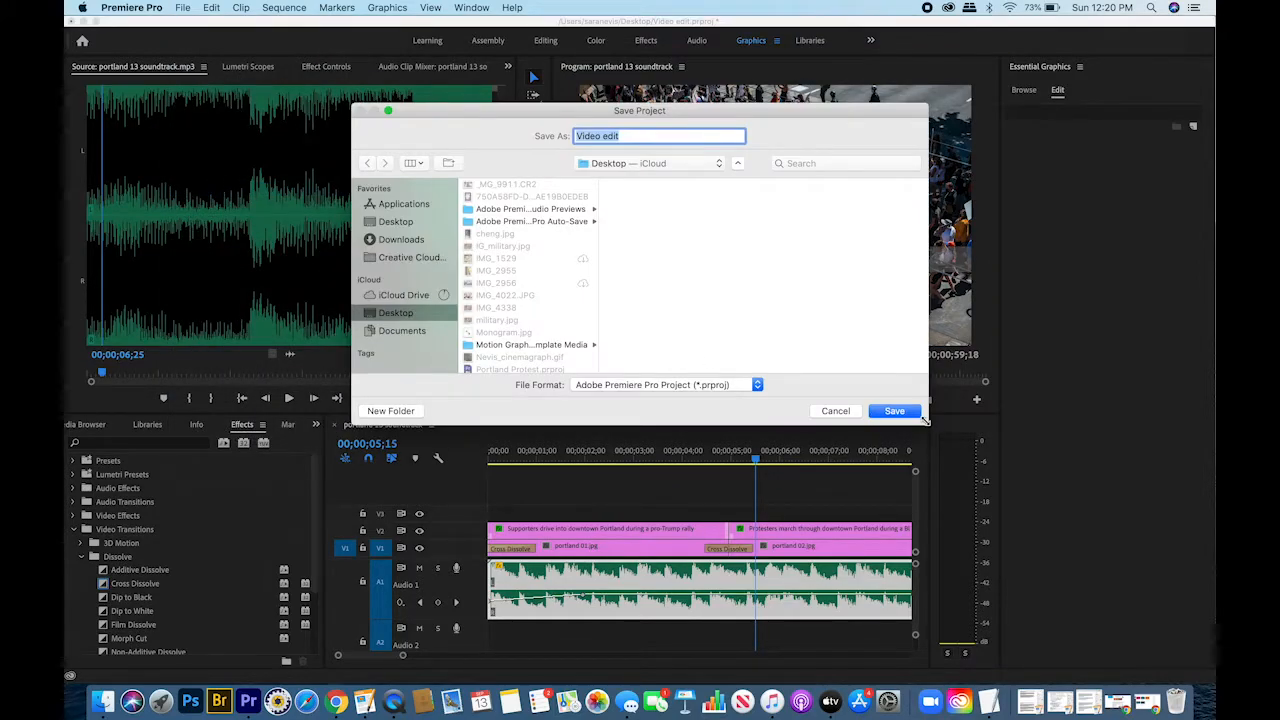
{"action": "left_click", "coordinate": [904, 414]}
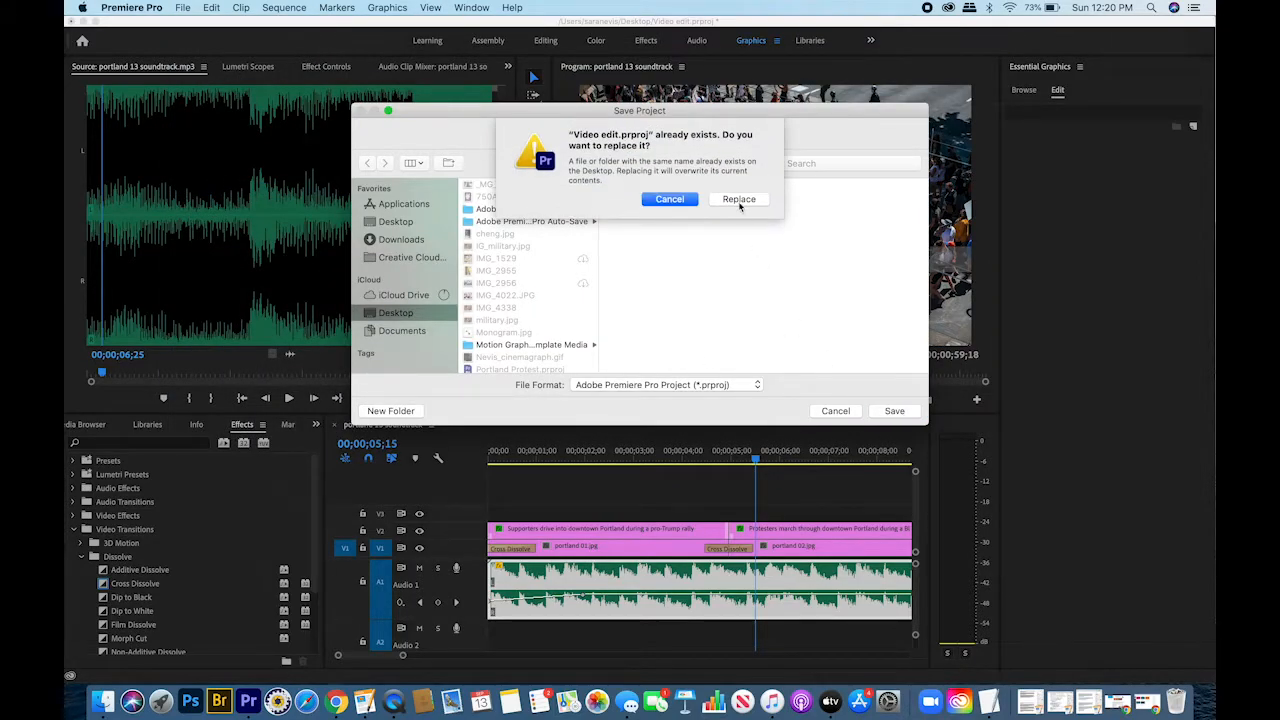
{"action": "left_click", "coordinate": [739, 203]}
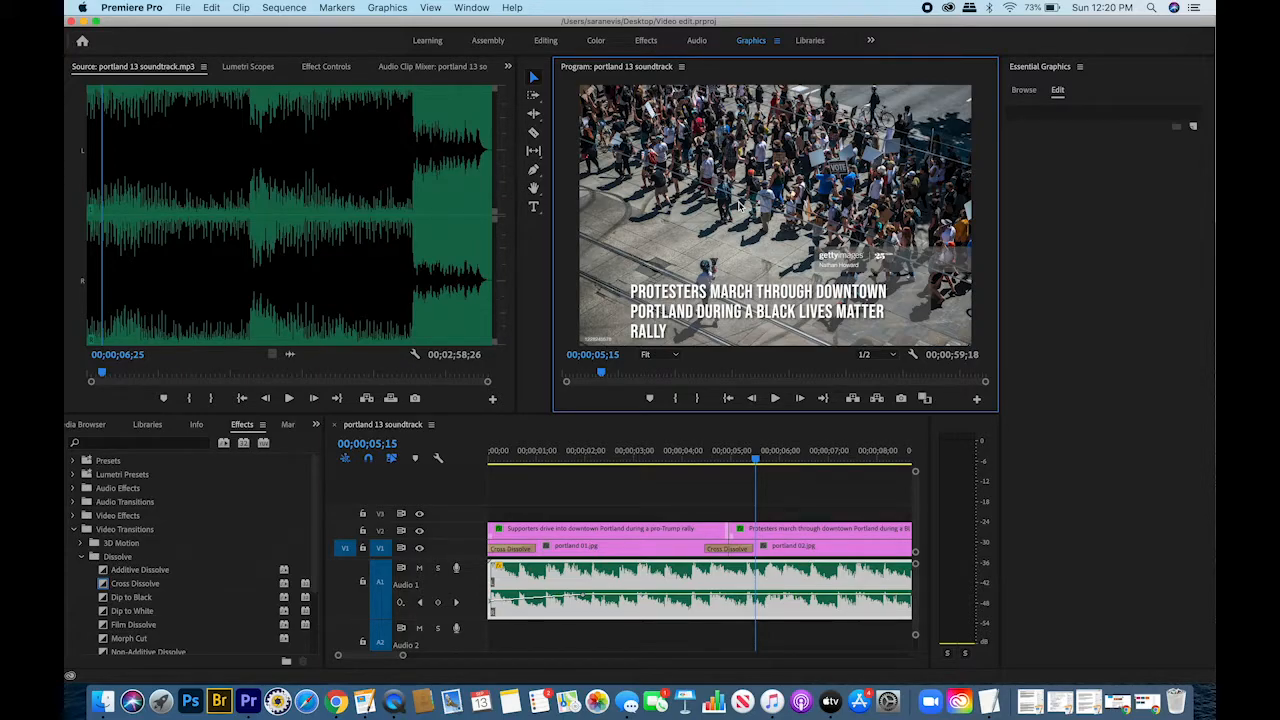
- Start a media export of the sequence and choose the High Quality 720p HD preset for the H.264 format
{"action": "left_click", "coordinate": [183, 8]}
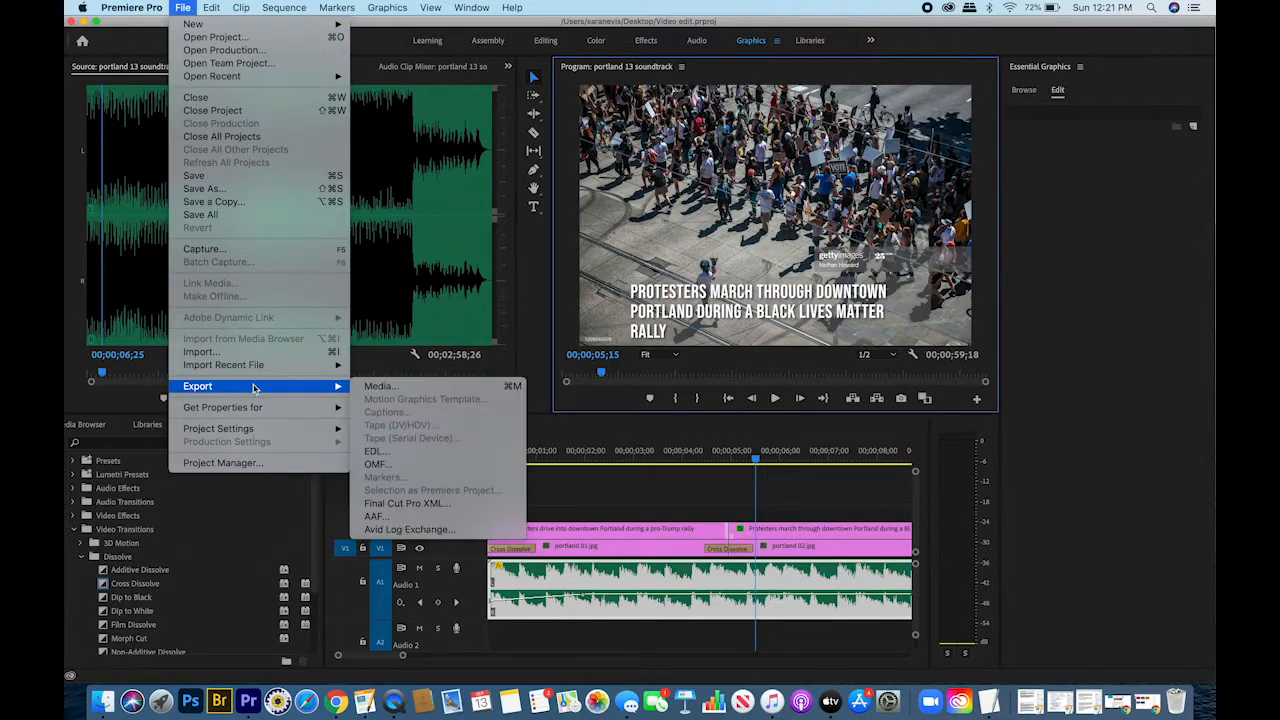
{"action": "left_click", "coordinate": [370, 388]}
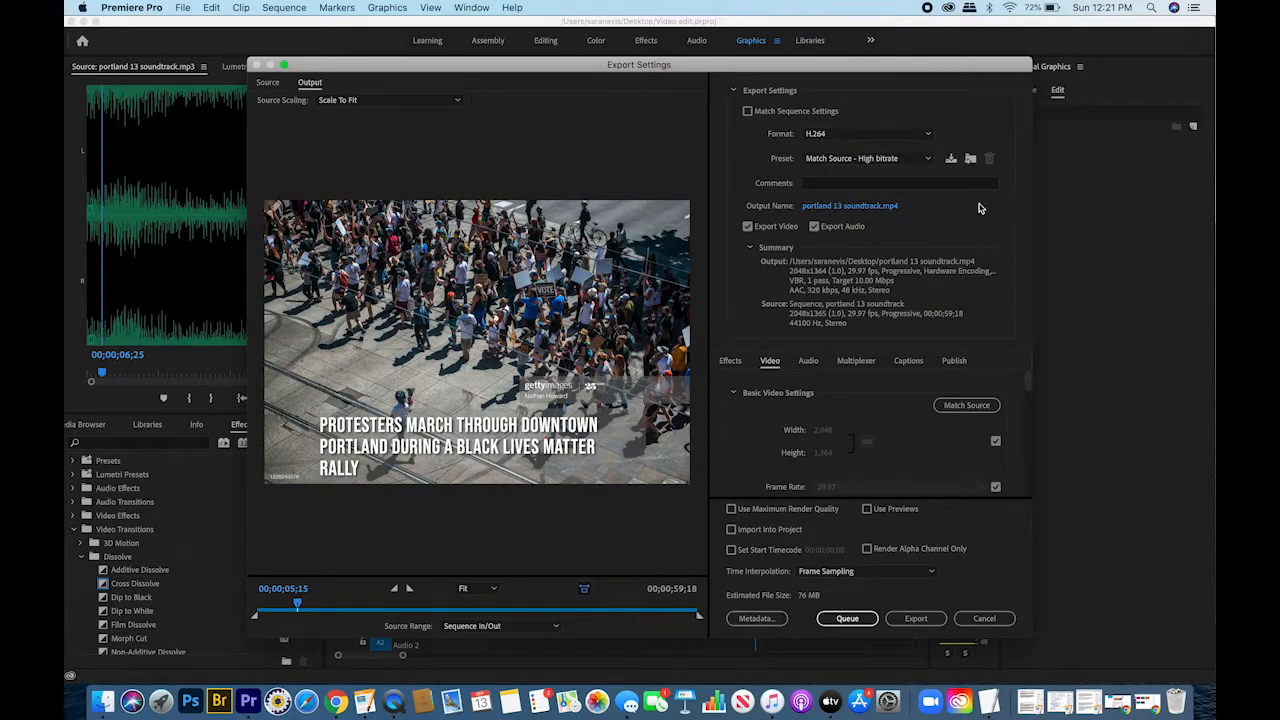
{"action": "left_click", "coordinate": [926, 161]}
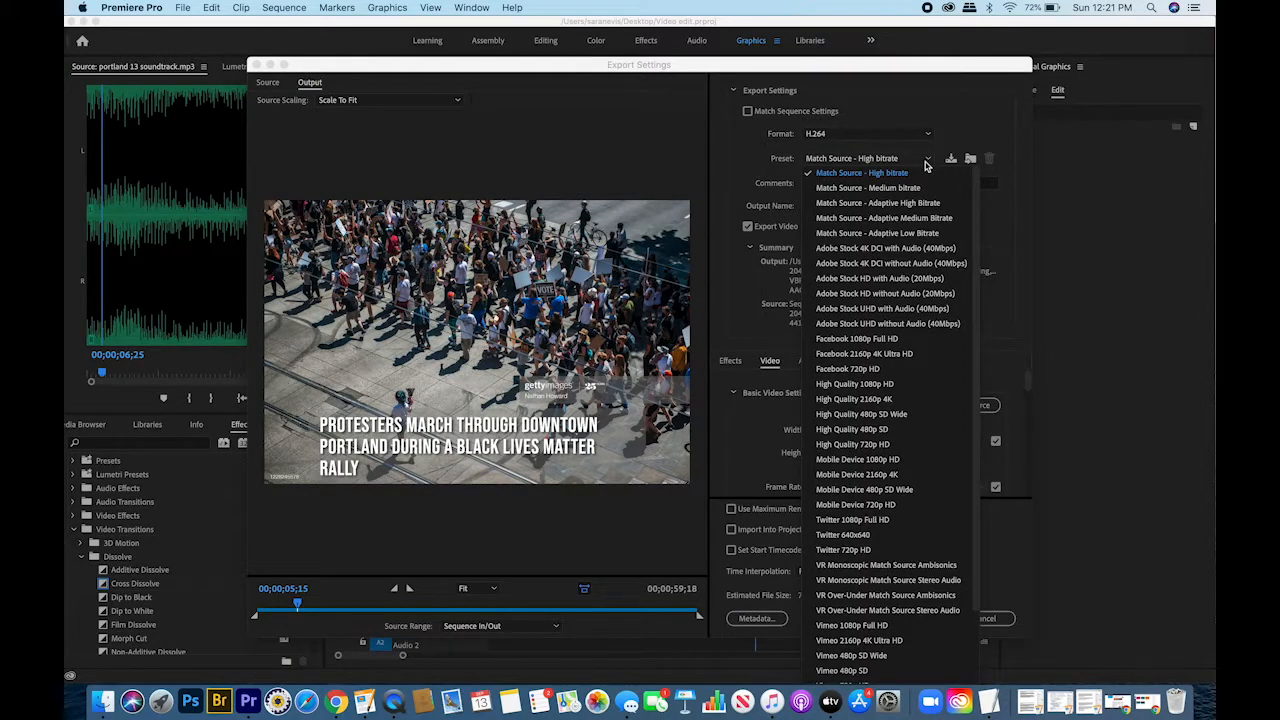
{"action": "left_click", "coordinate": [886, 443]}
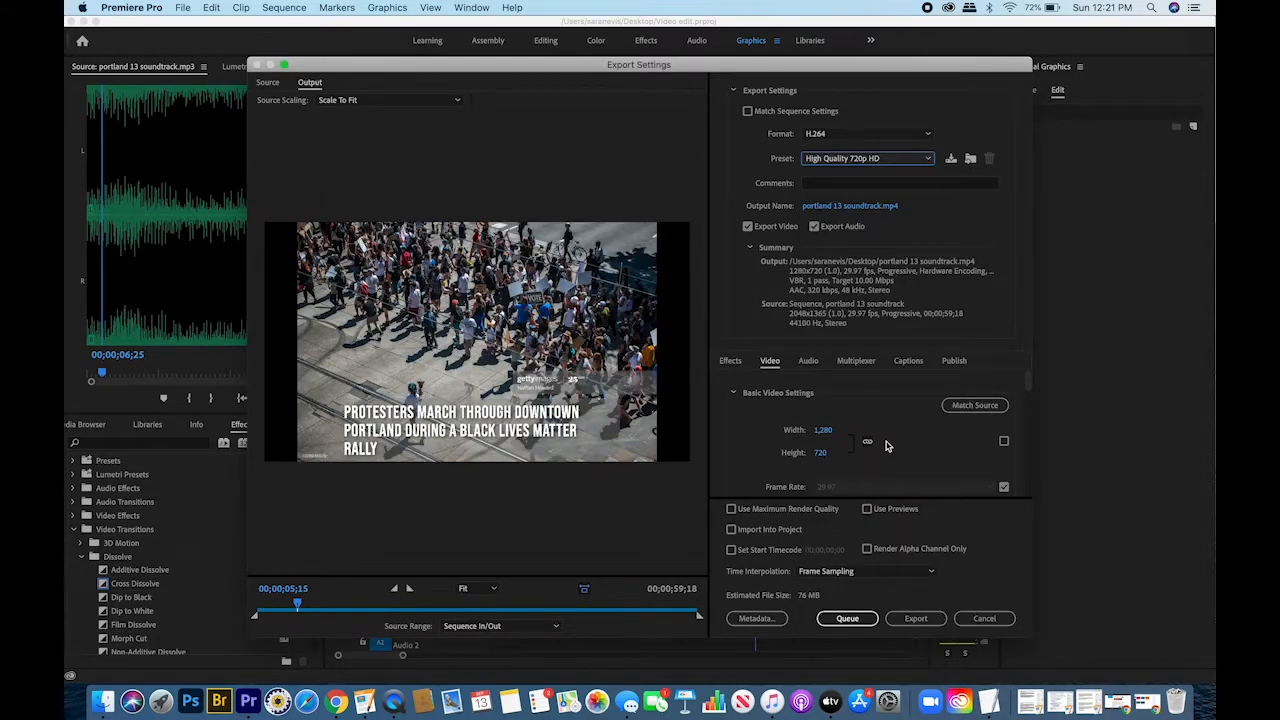
- Name the output file "Viedo of editing" as an MP4 on the Desktop and export the video
{"action": "left_click", "coordinate": [849, 209]}
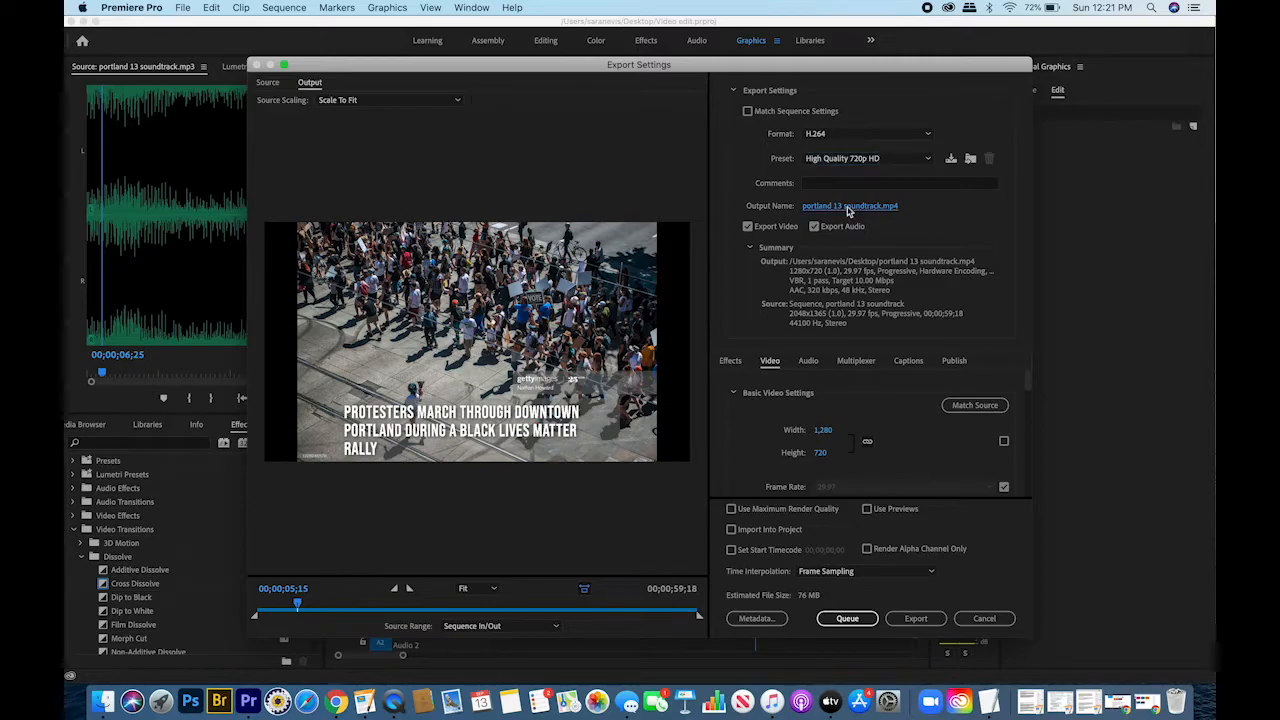
{"action": "type", "text": "Viedo of editing"}
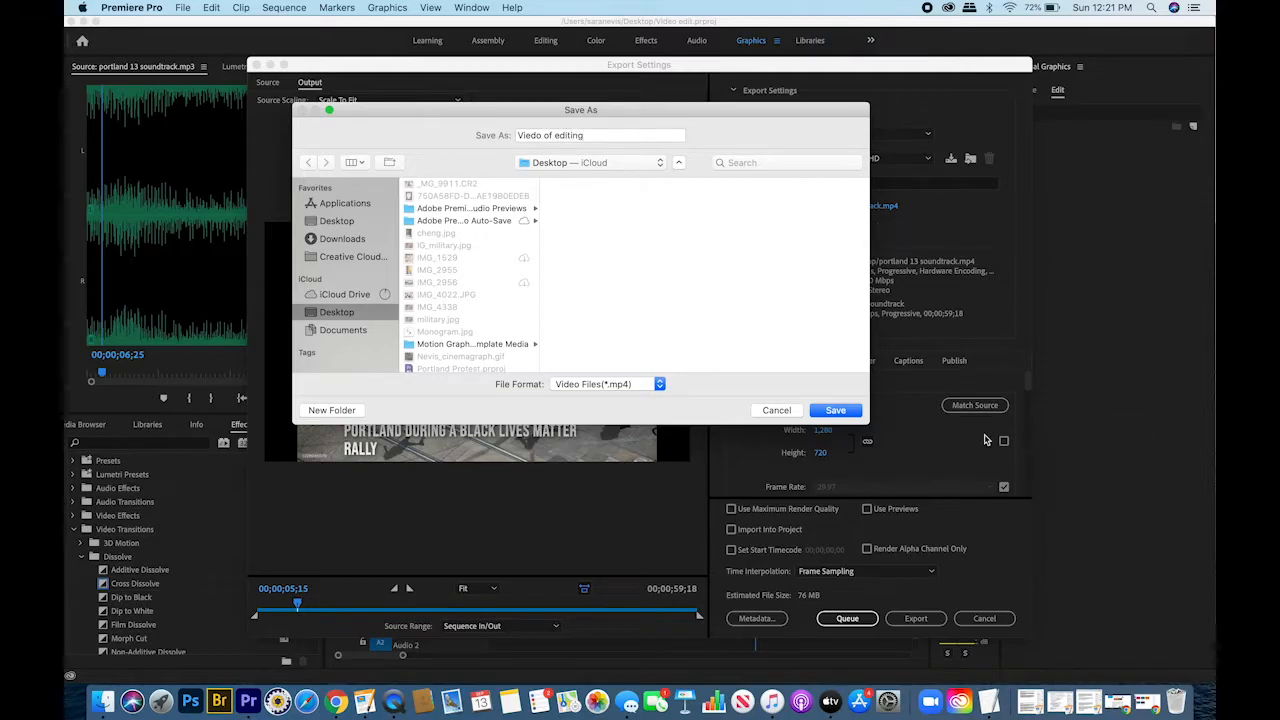
{"action": "left_click", "coordinate": [835, 410]}
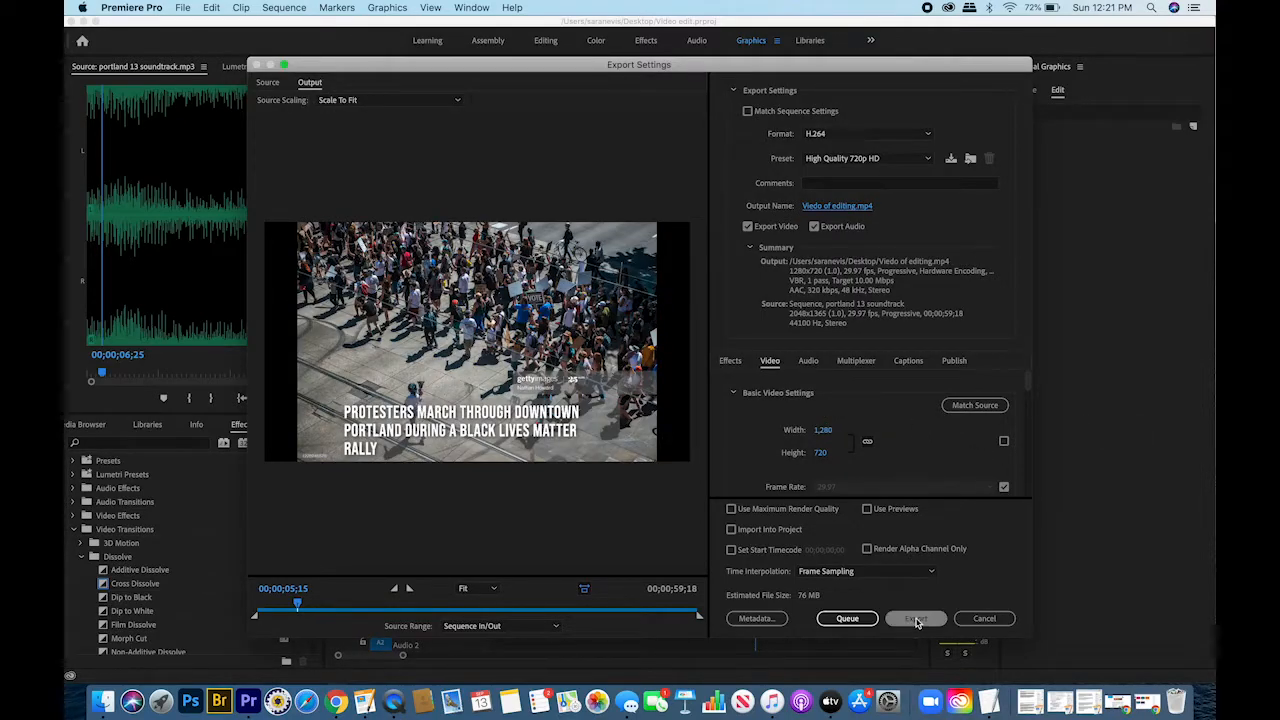
{"action": "left_click", "coordinate": [916, 620]}
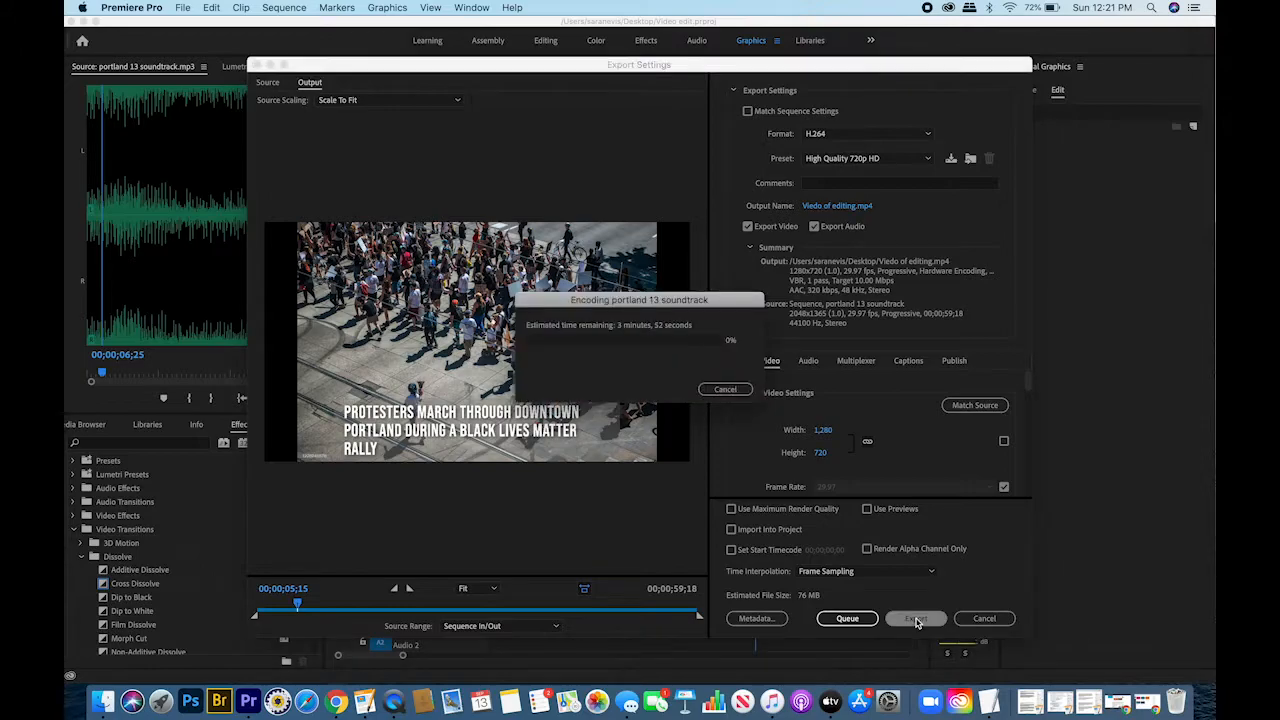